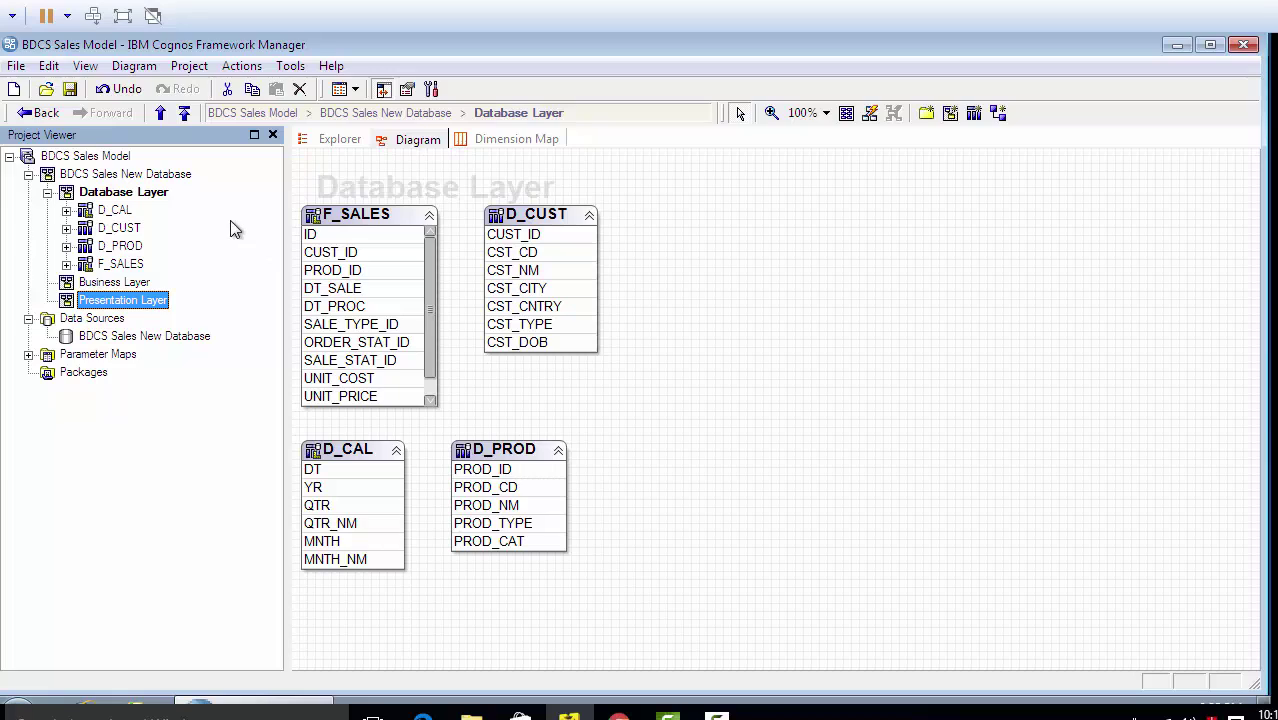
- Browse the three layers and the D_CAL, D_CUST and D_PROD tables, then show the BDCS Sales Model overview
{"action": "left_click", "coordinate": [152, 198]}
{"action": "left_click", "coordinate": [148, 284]}
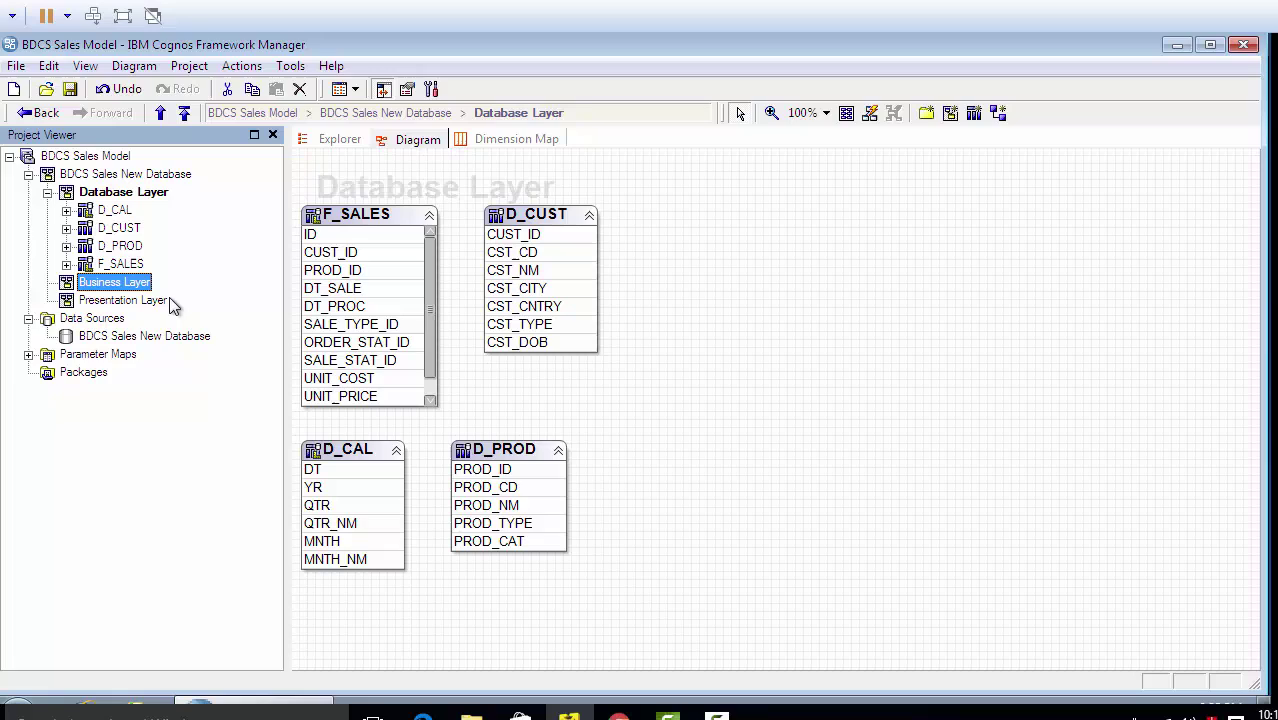
{"action": "left_click", "coordinate": [152, 302]}
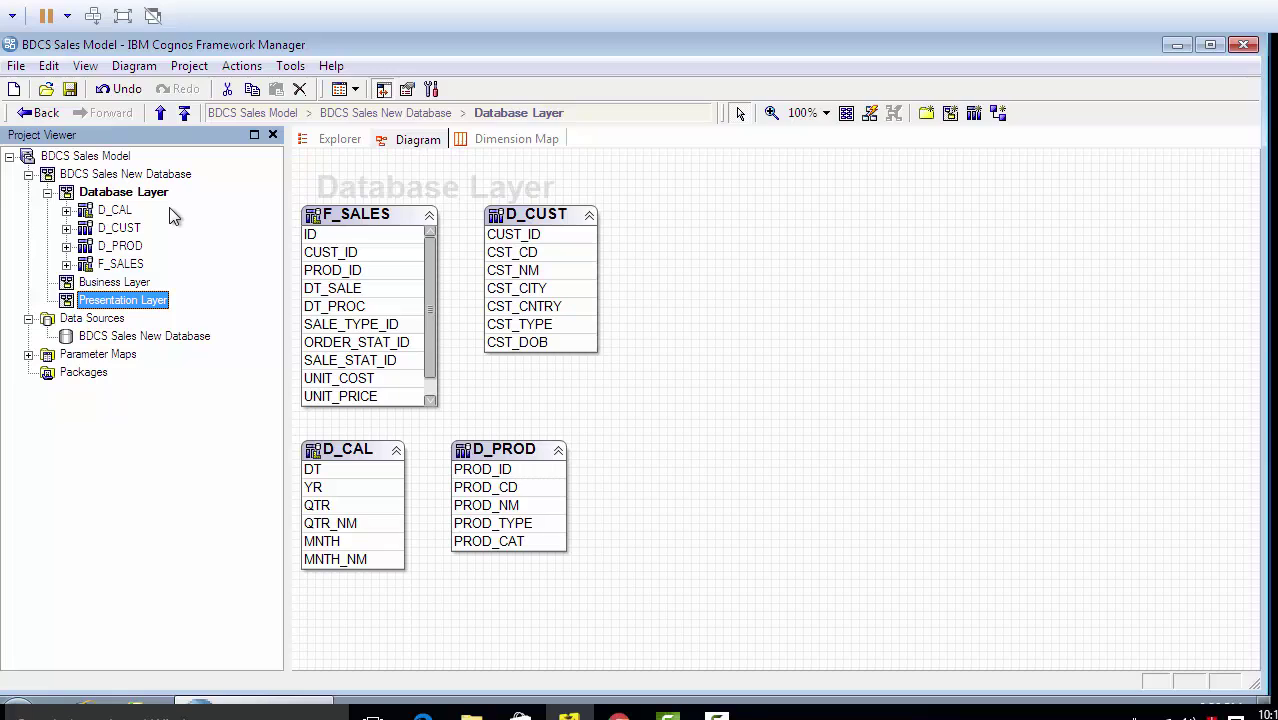
{"action": "left_click", "coordinate": [120, 210]}
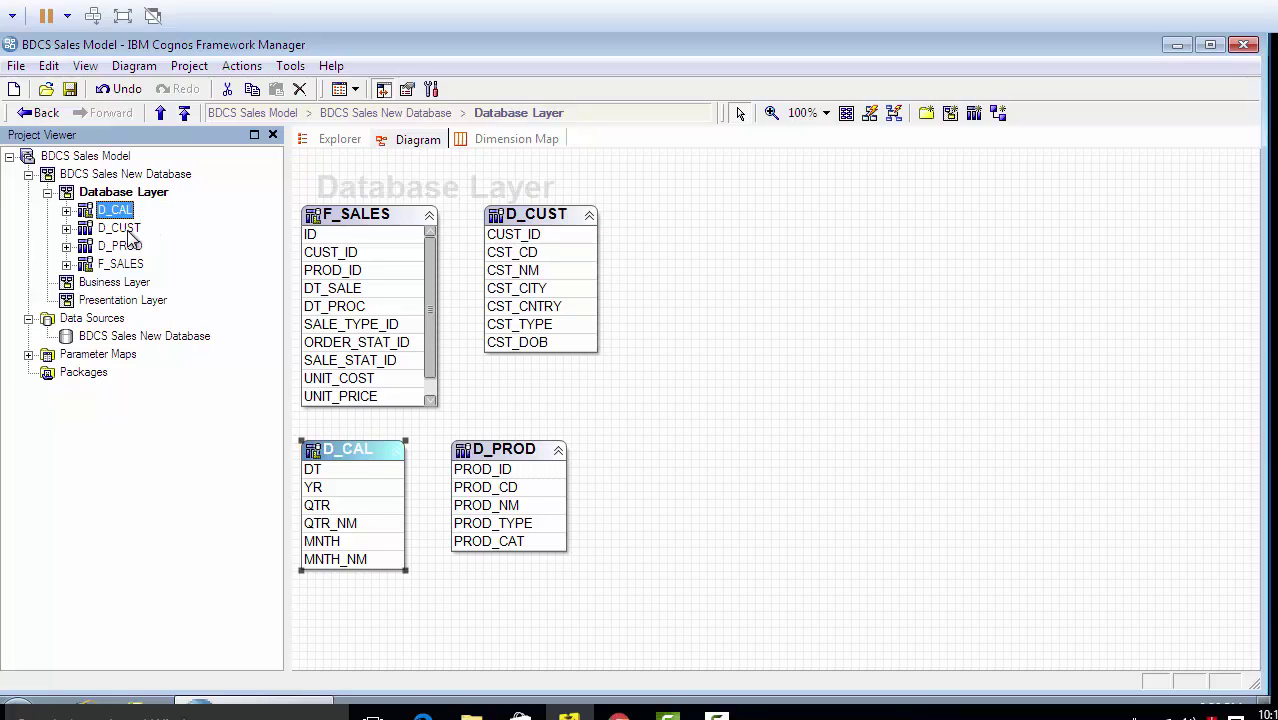
{"action": "left_click", "coordinate": [124, 229]}
{"action": "left_click", "coordinate": [130, 246]}
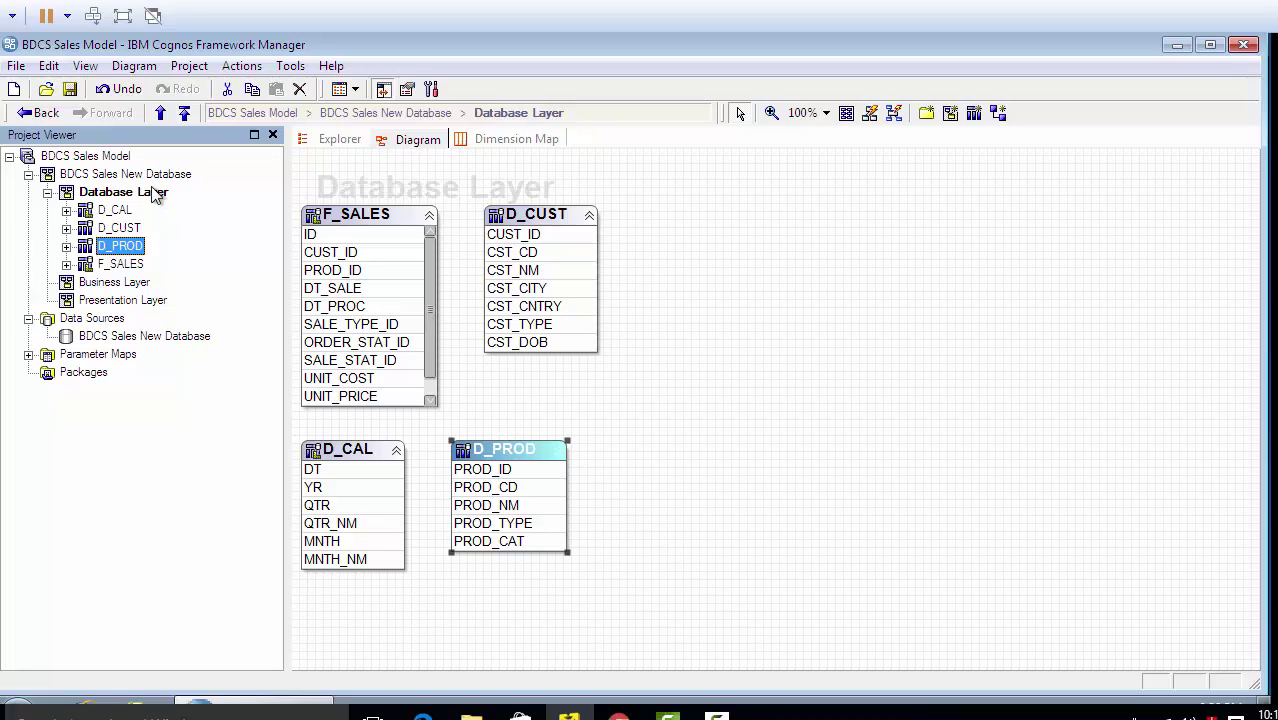
{"action": "left_click", "coordinate": [327, 143]}
{"action": "left_click", "coordinate": [276, 116]}
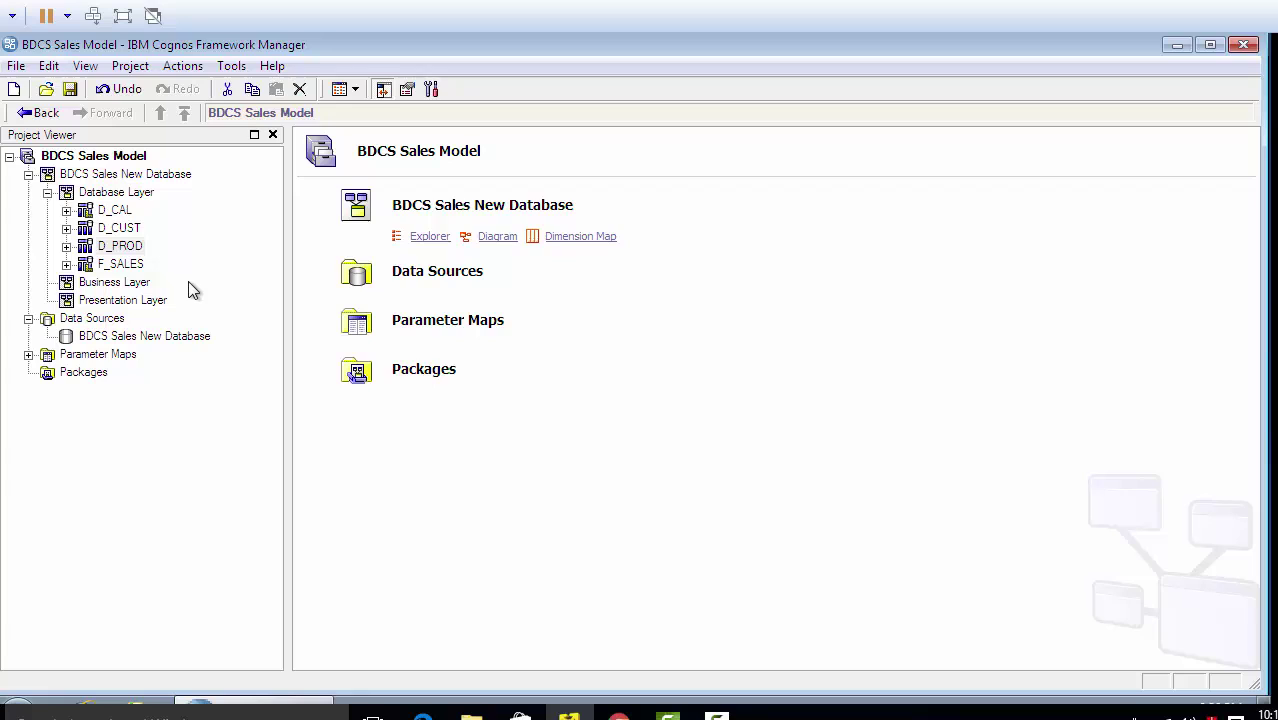
- Expand D_CAL to list DT, YR, QTR, QTR_NM, MNTH and MNTH_NM, and show DT's properties
{"action": "left_click", "coordinate": [108, 212]}
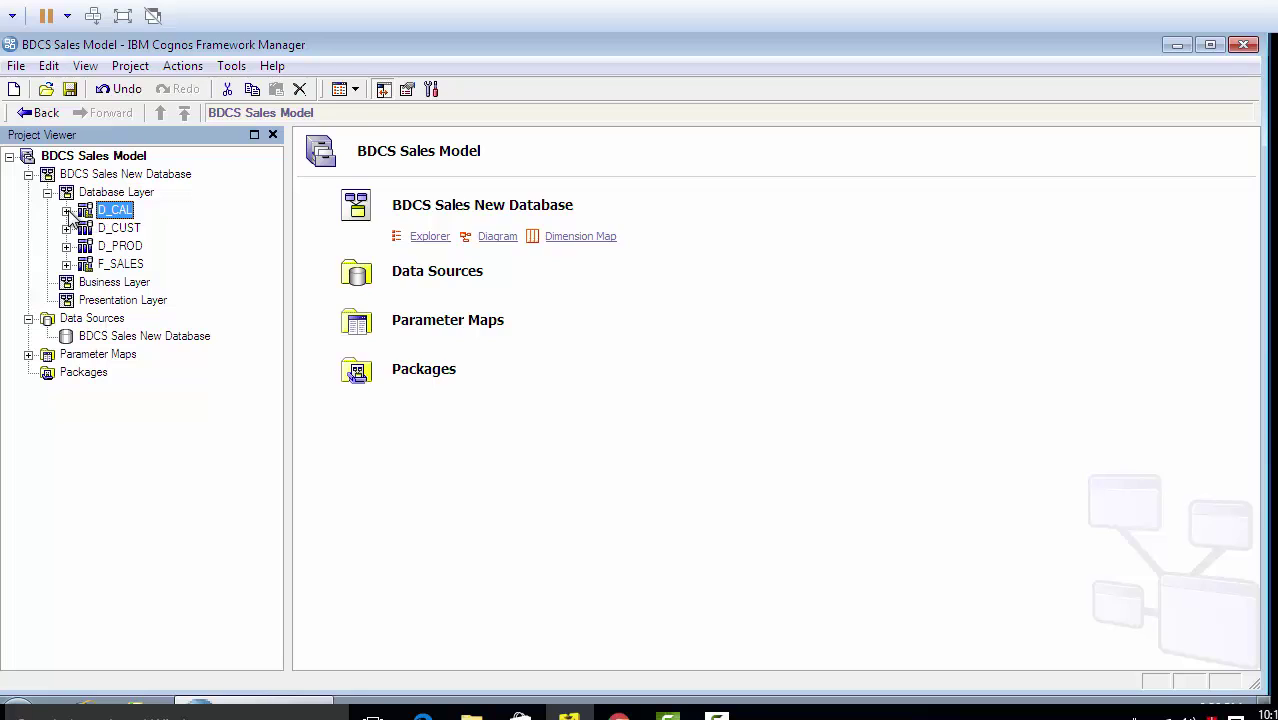
{"action": "left_click", "coordinate": [66, 211]}
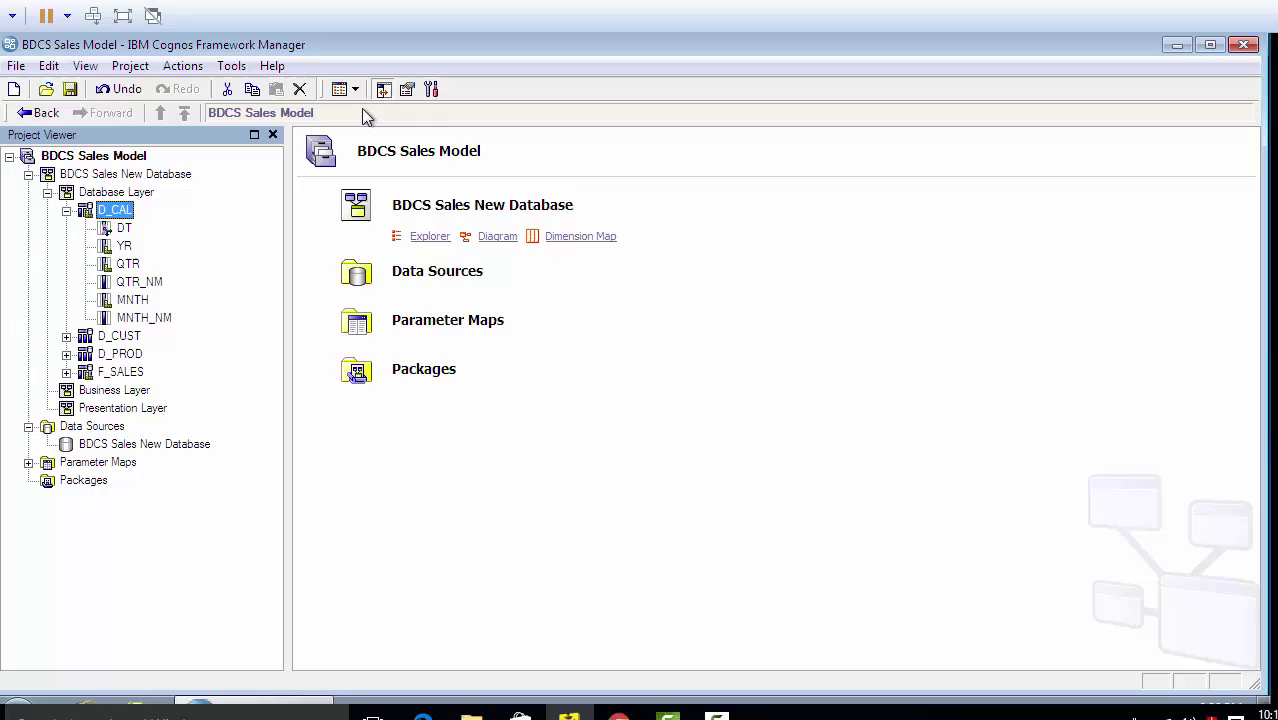
{"action": "left_click", "coordinate": [410, 90]}
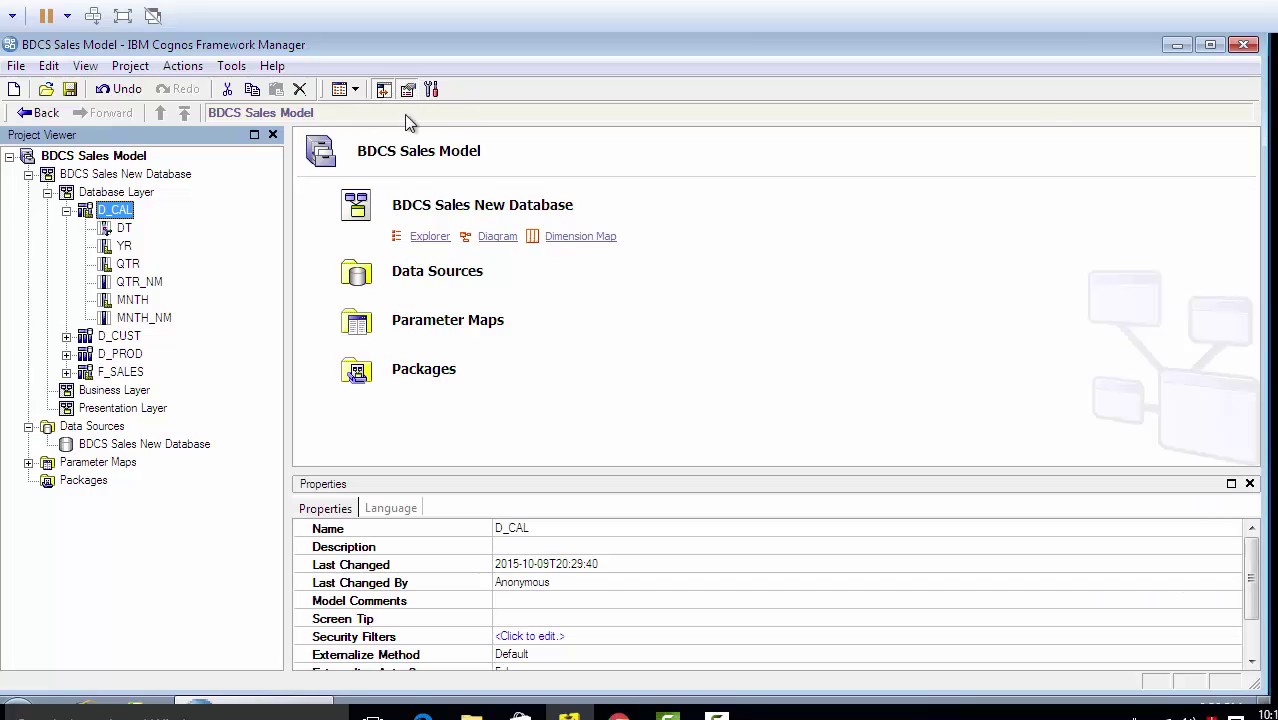
{"action": "left_click", "coordinate": [124, 228]}
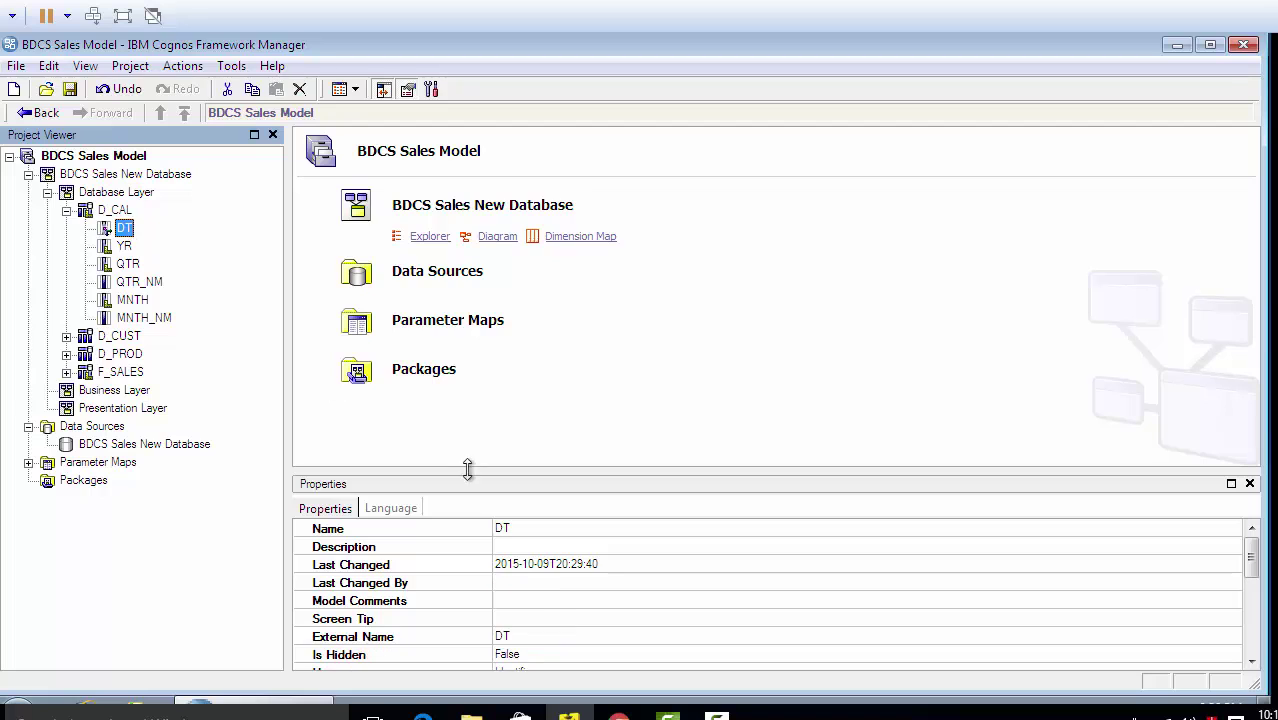
- Enlarge the Properties pane and put DT's Usage value into edit mode
{"action": "left_click_drag", "start_coordinate": [541, 473], "coordinate": [562, 291]}
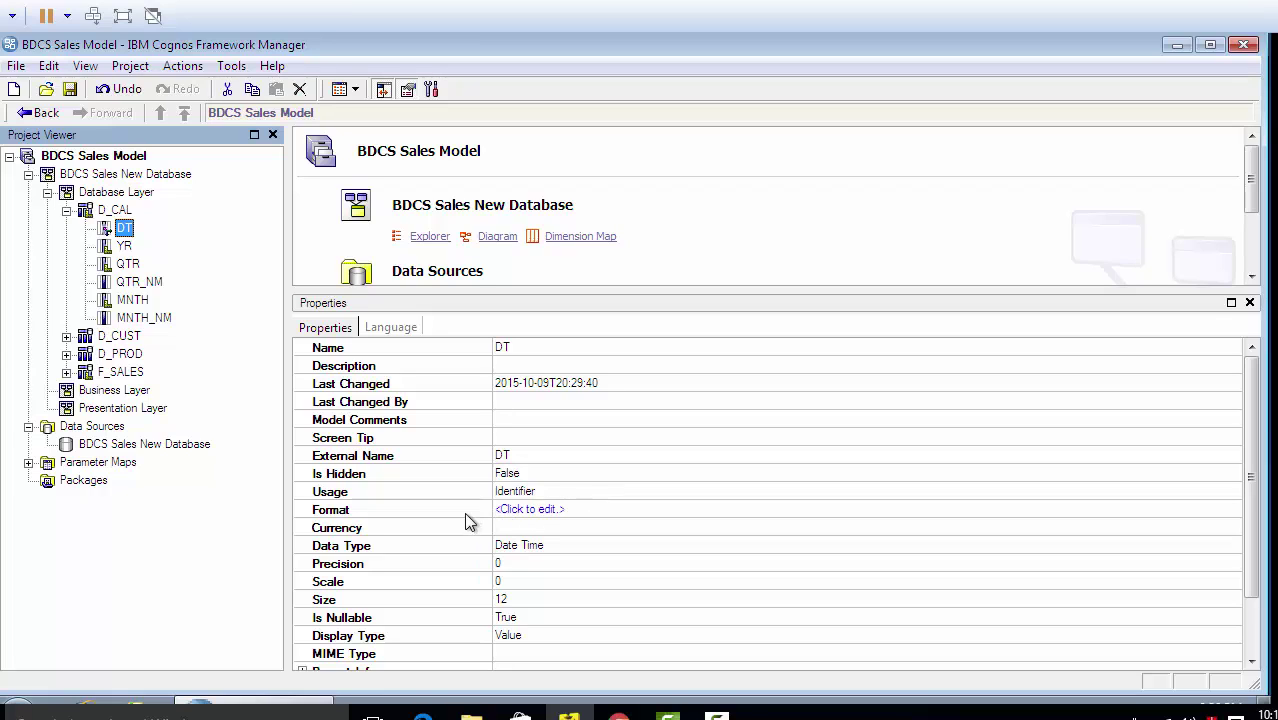
{"action": "left_click", "coordinate": [378, 494]}
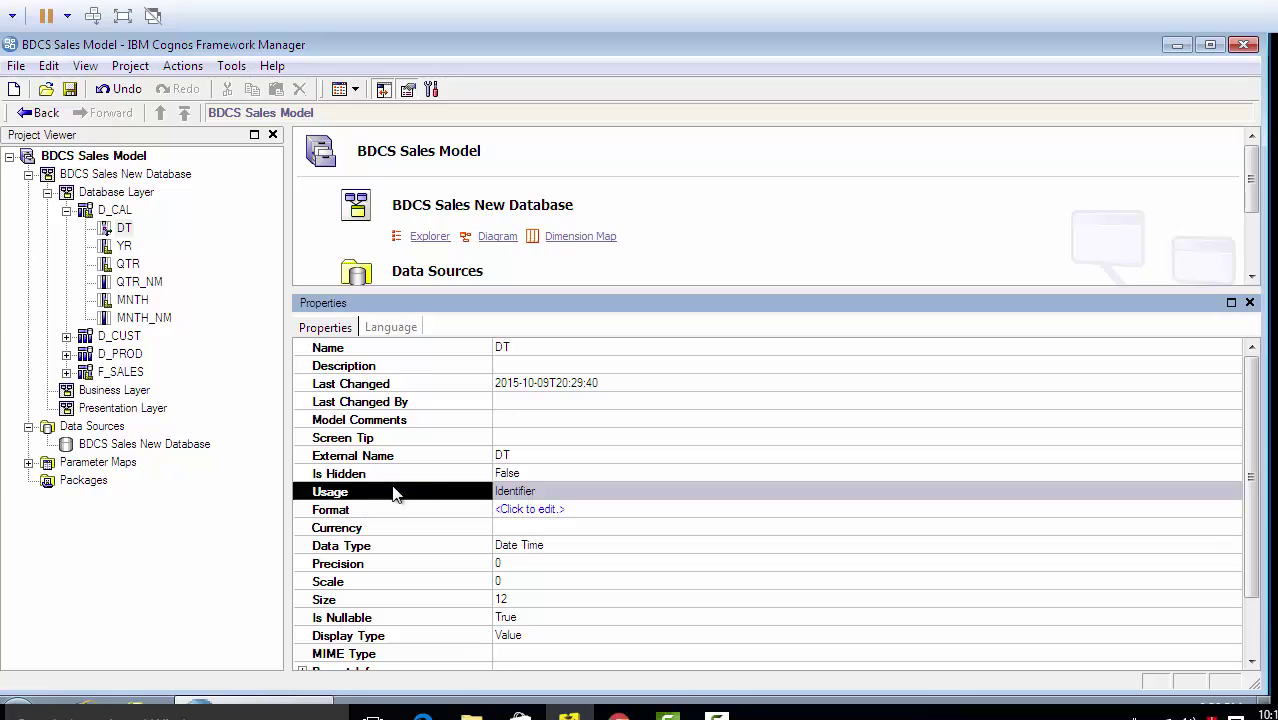
{"action": "left_click", "coordinate": [142, 247]}
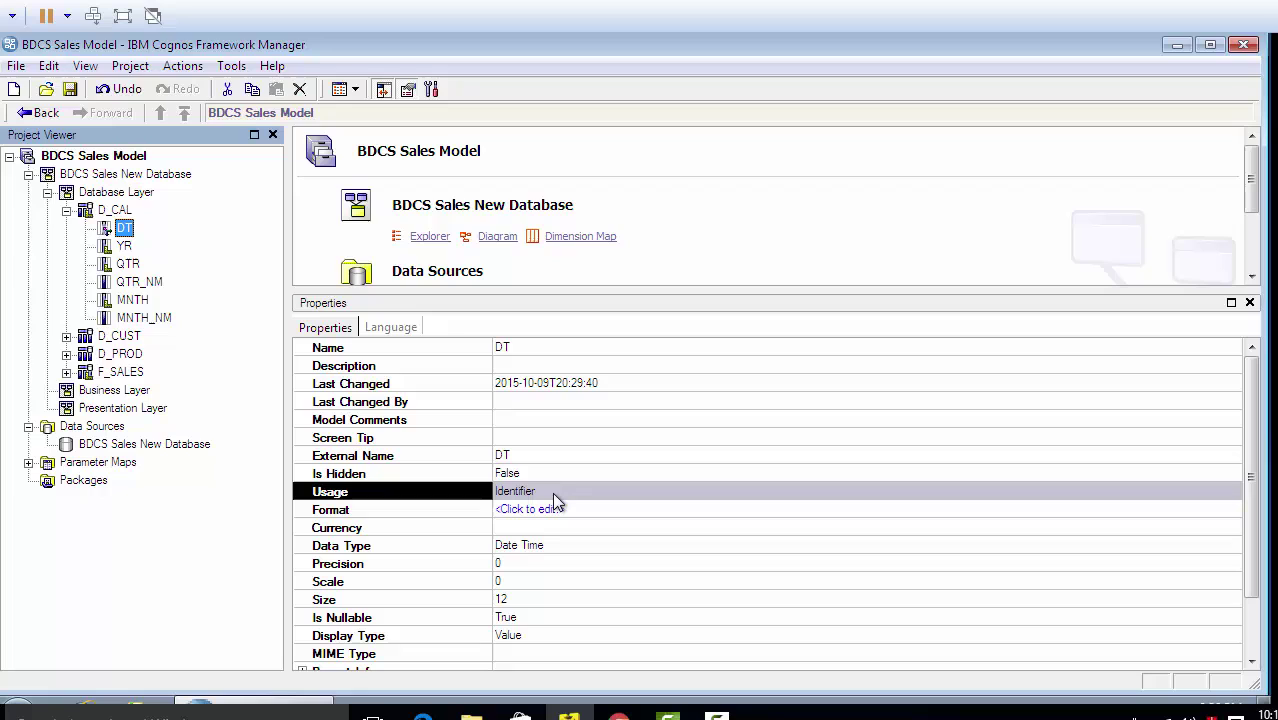
{"action": "left_click", "coordinate": [1237, 494]}
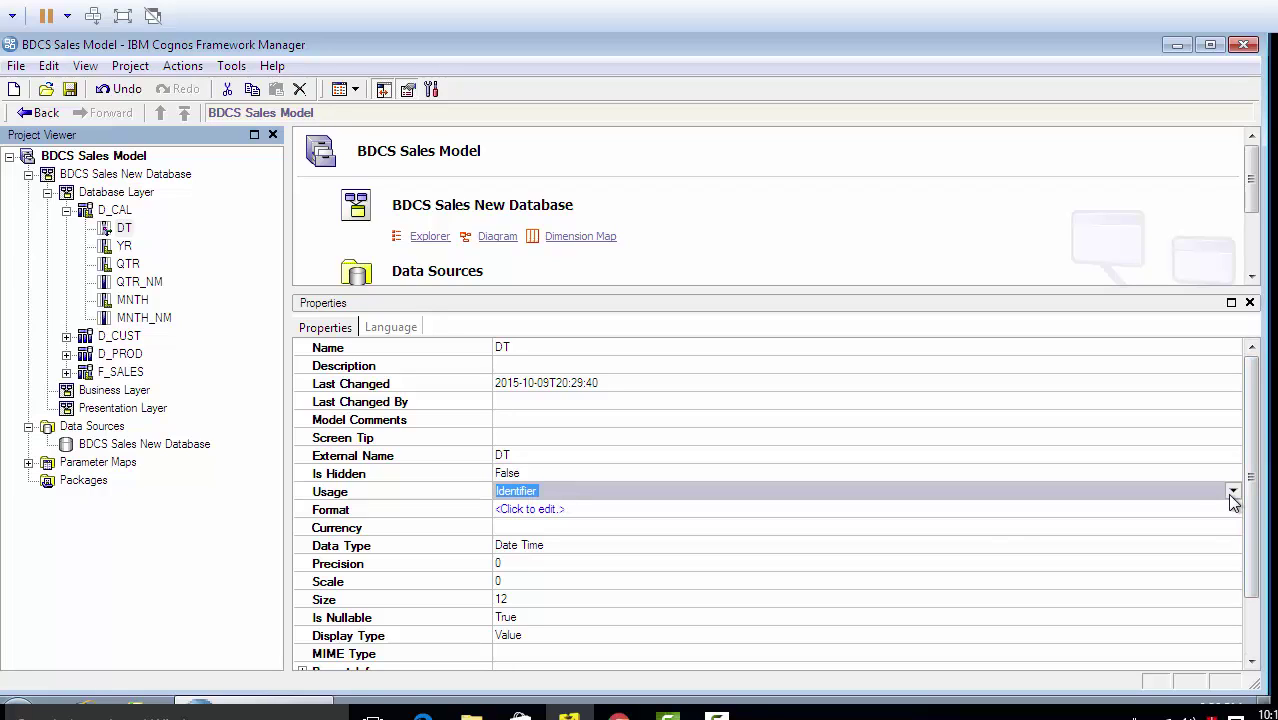
- Open DT's Usage dropdown listing Unknown, Identifier, Fact and Attribute
{"action": "left_click", "coordinate": [1236, 494]}
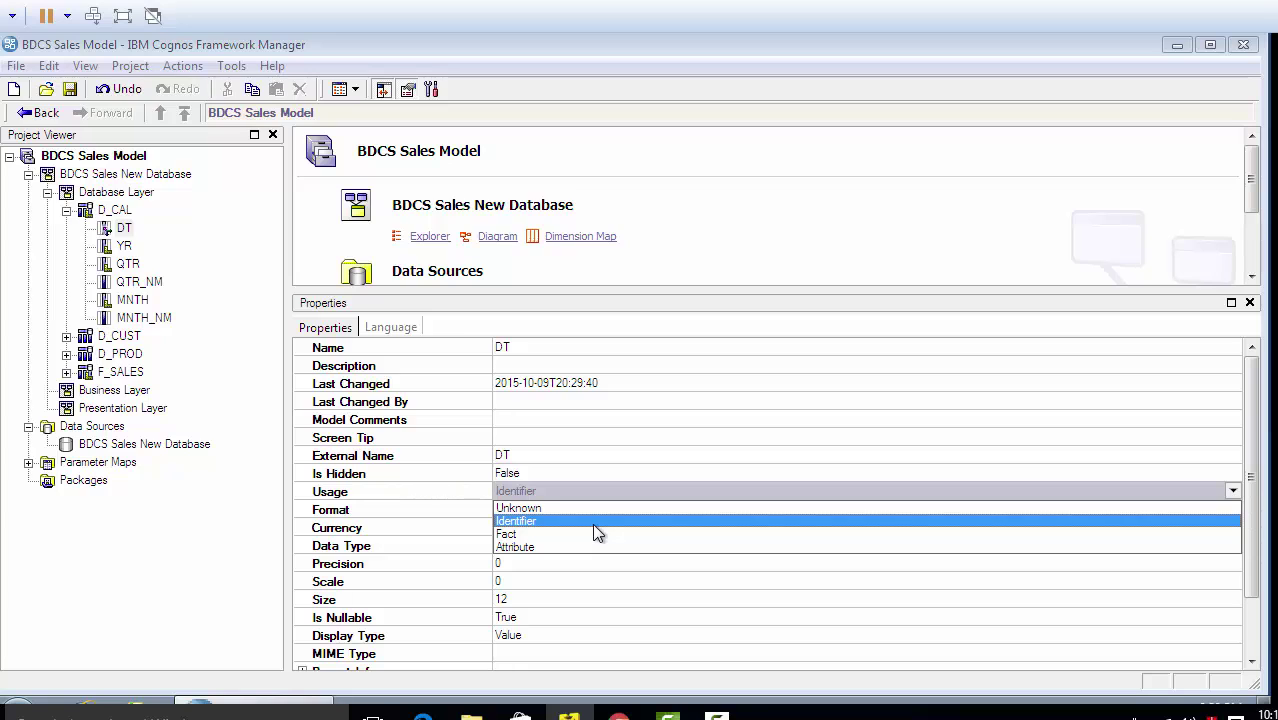
- Confirm Identifier for DT, then switch YR's Usage from Fact to Attribute
{"action": "left_click", "coordinate": [593, 524]}
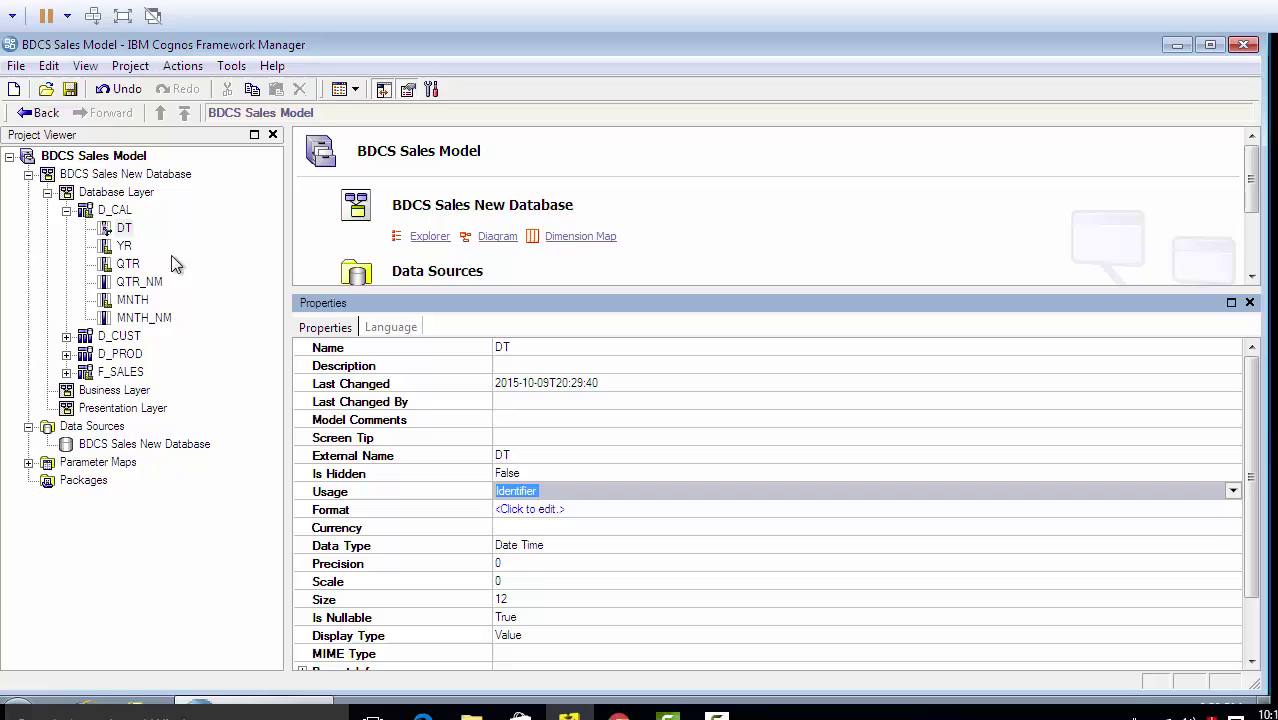
{"action": "left_click", "coordinate": [123, 246]}
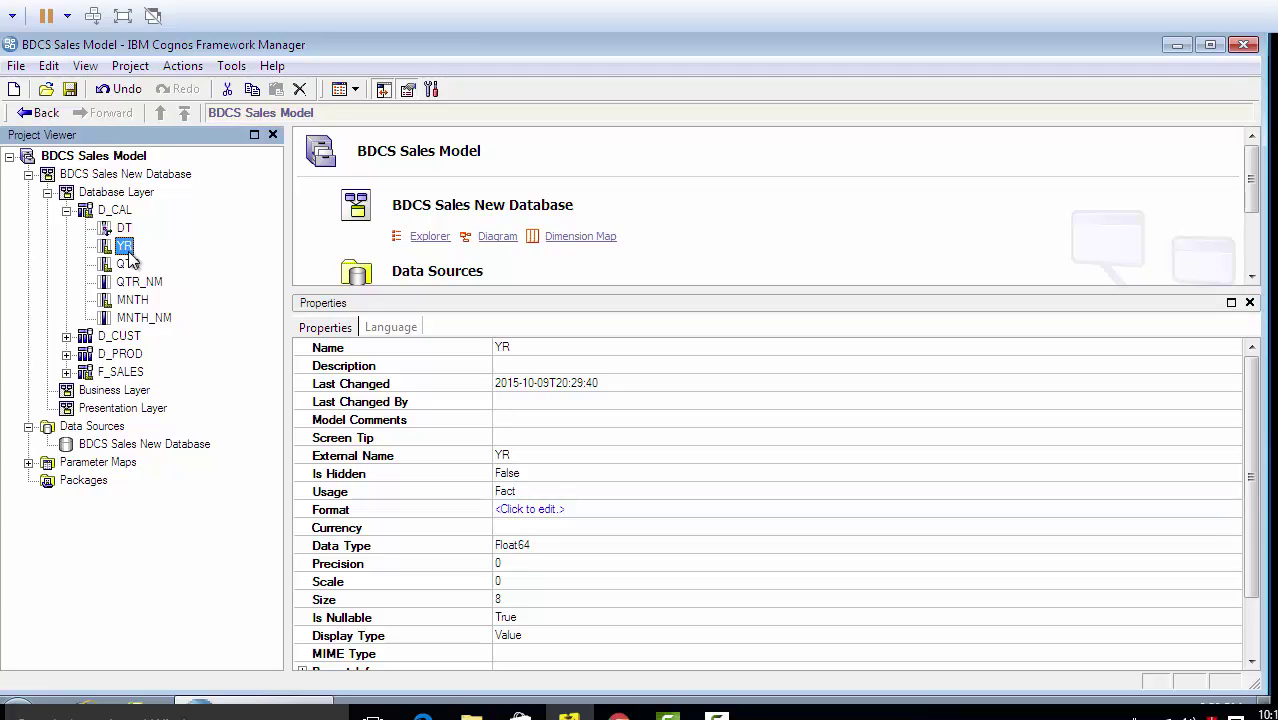
{"action": "left_click", "coordinate": [611, 490]}
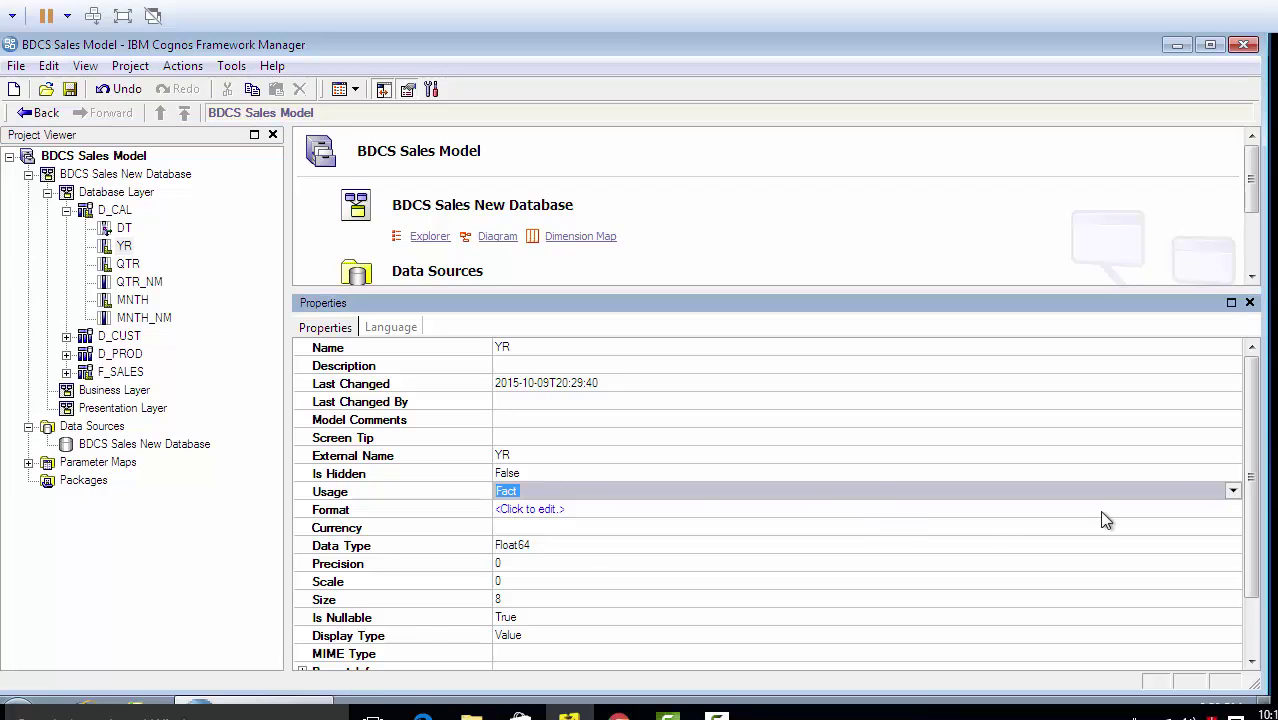
{"action": "left_click", "coordinate": [1234, 494]}
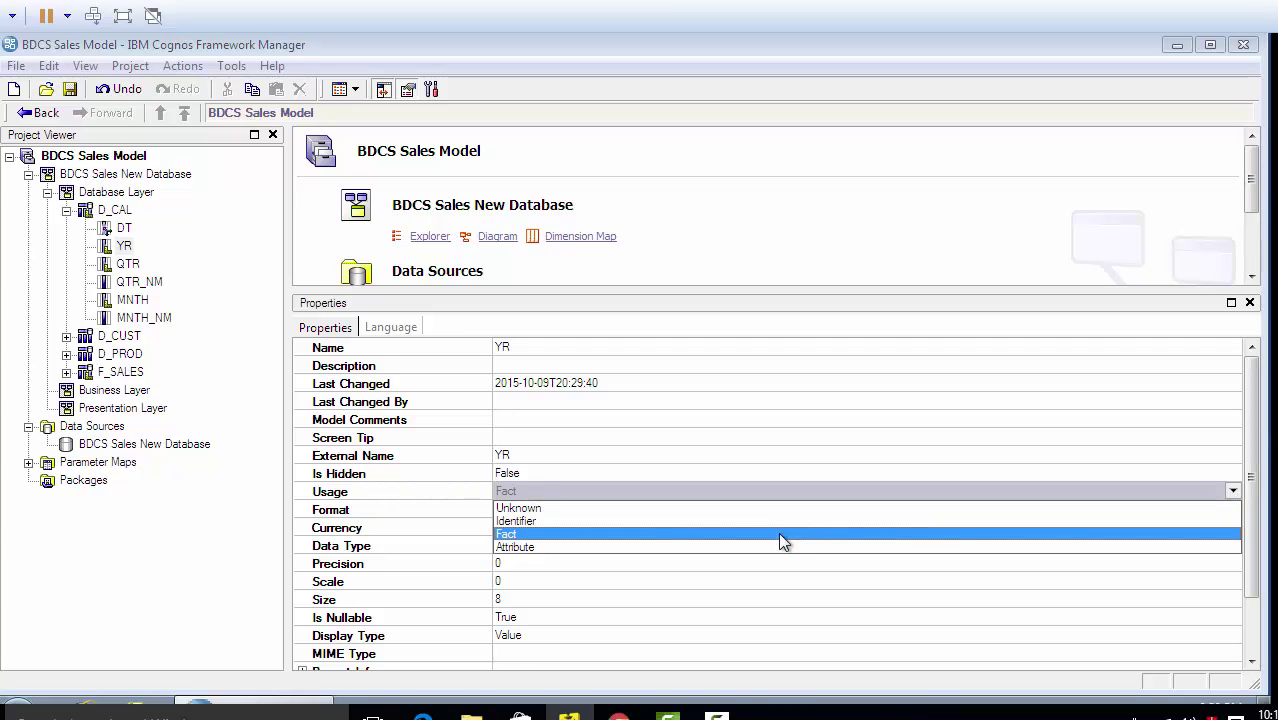
{"action": "left_click", "coordinate": [528, 548]}
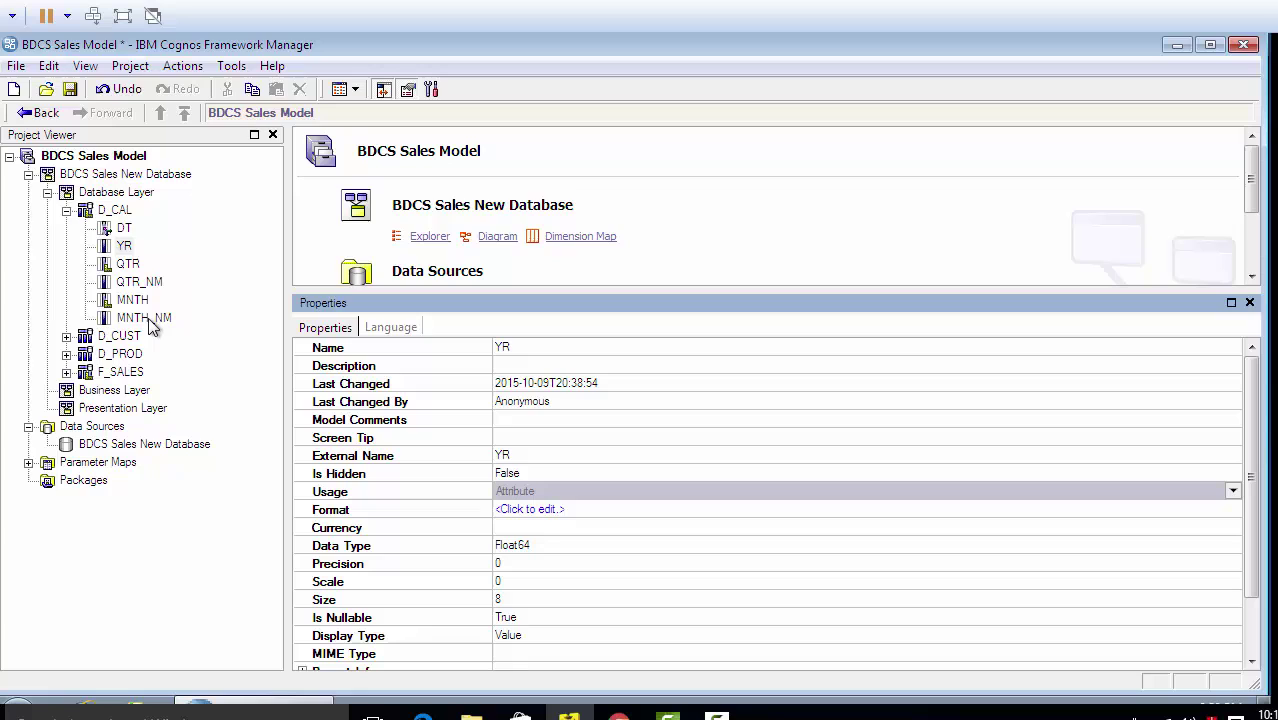
- Select QTR through MNTH_NM, set QTR's Usage to Attribute and fill it down the other three
{"action": "left_click", "coordinate": [128, 265]}
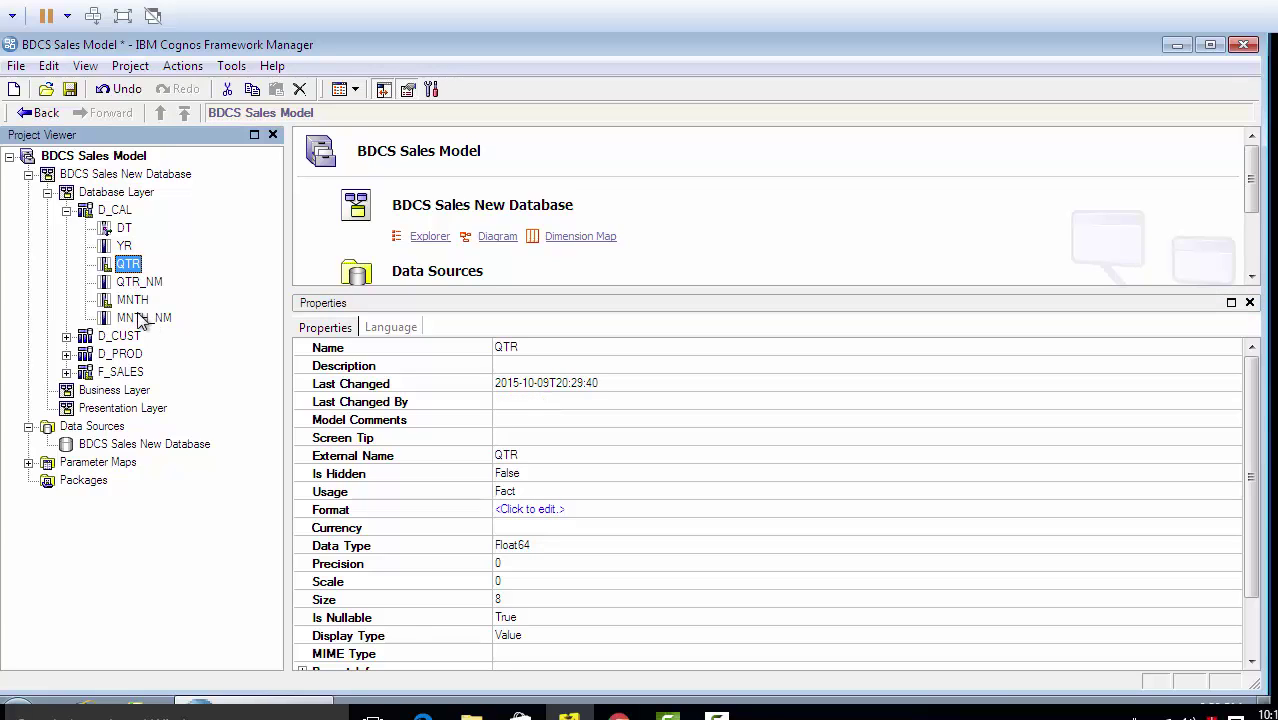
{"action": "left_click", "coordinate": [140, 318], "text": "shift"}
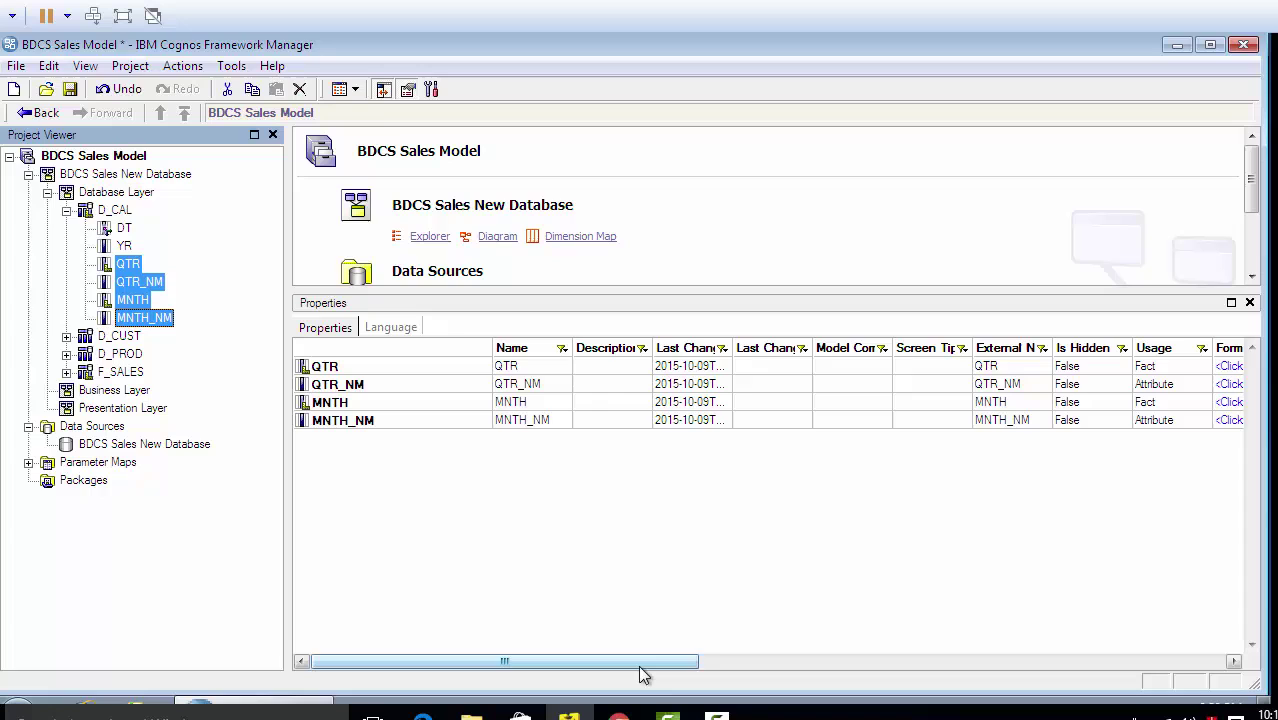
{"action": "left_click_drag", "start_coordinate": [643, 662], "coordinate": [783, 668]}
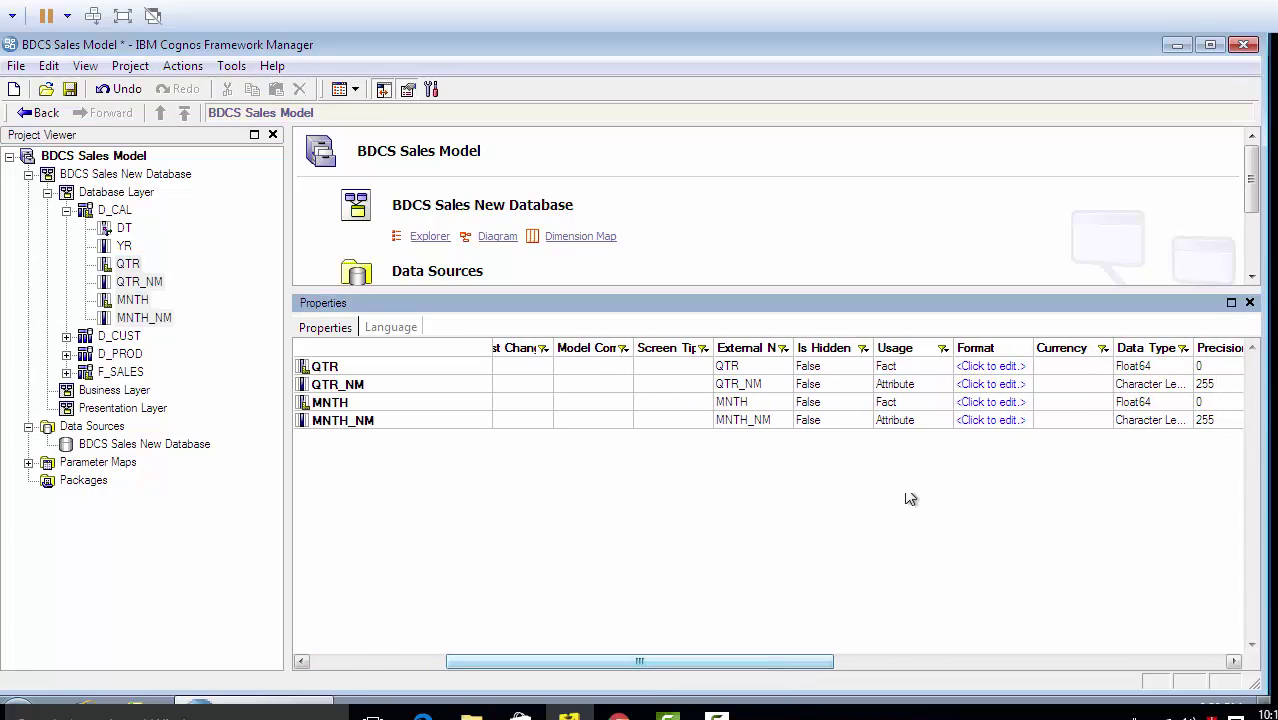
{"action": "left_click", "coordinate": [938, 368]}
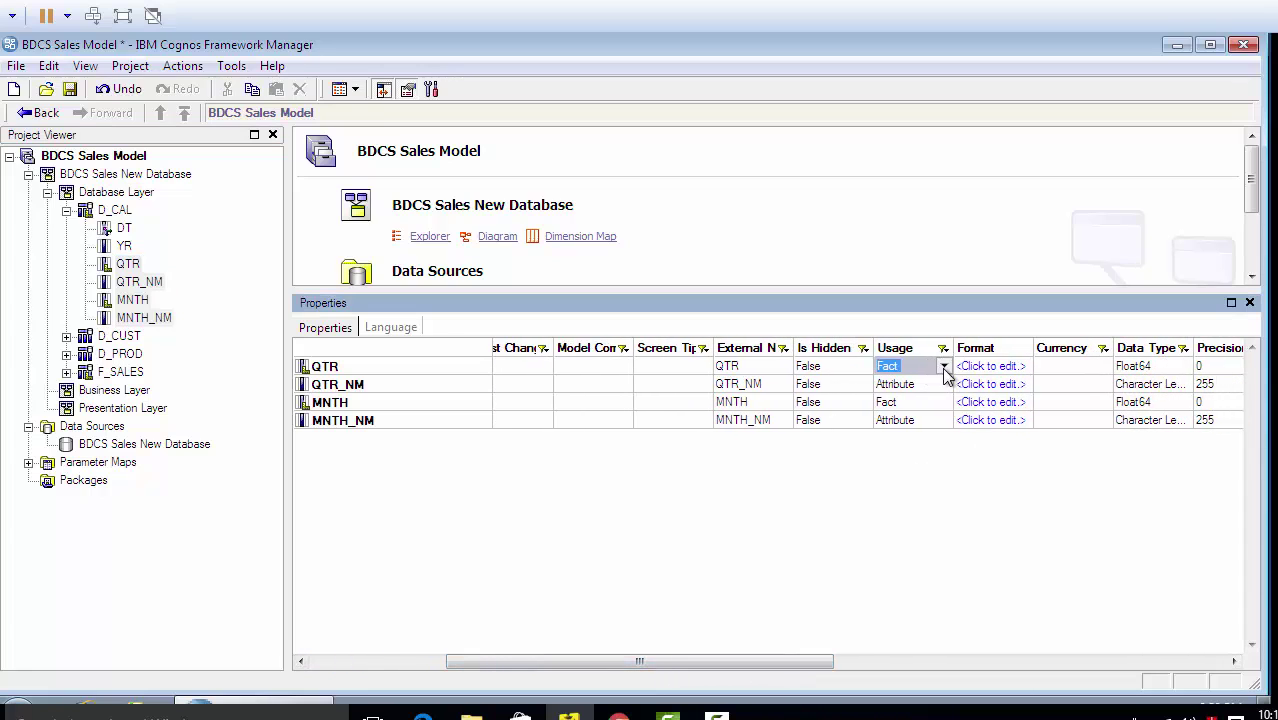
{"action": "left_click", "coordinate": [943, 367]}
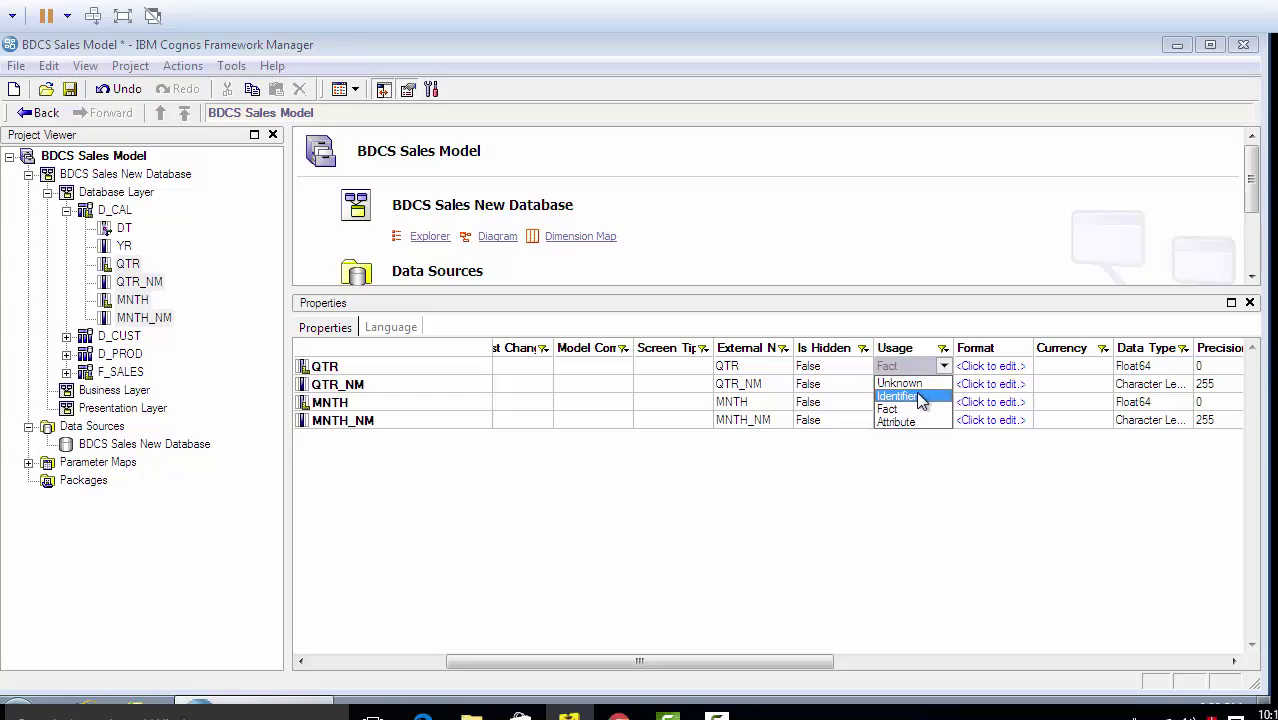
{"action": "left_click", "coordinate": [907, 421]}
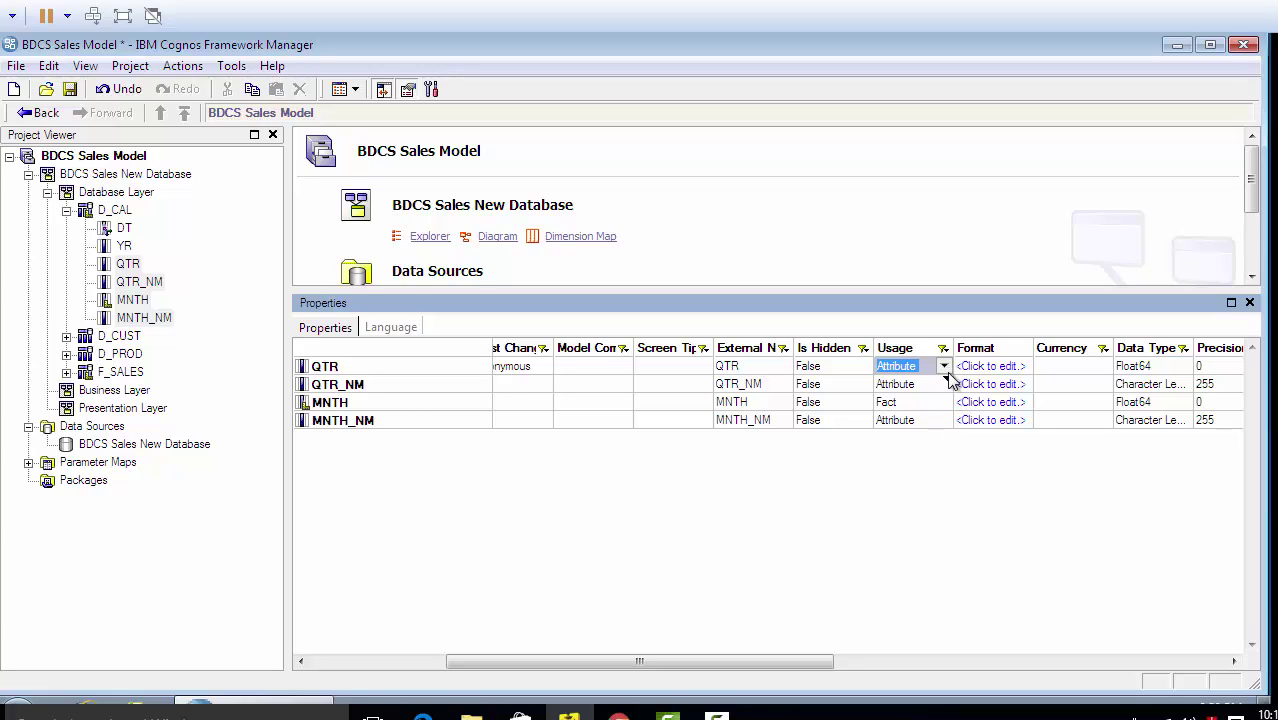
{"action": "left_click_drag", "start_coordinate": [949, 373], "coordinate": [948, 426]}
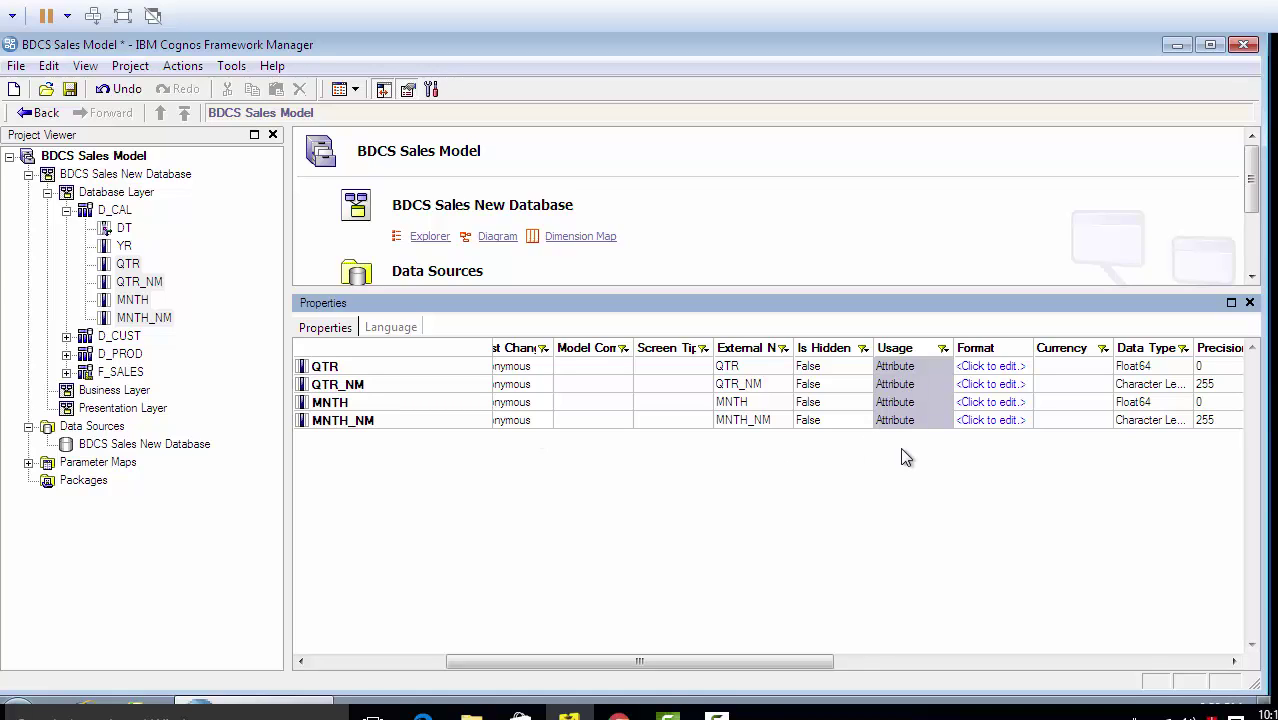
- Commit the filled values, expand D_CUST and set CUST_ID, CST_CD and CST_DOB Usage to Identifier
{"action": "key", "text": "Left"}
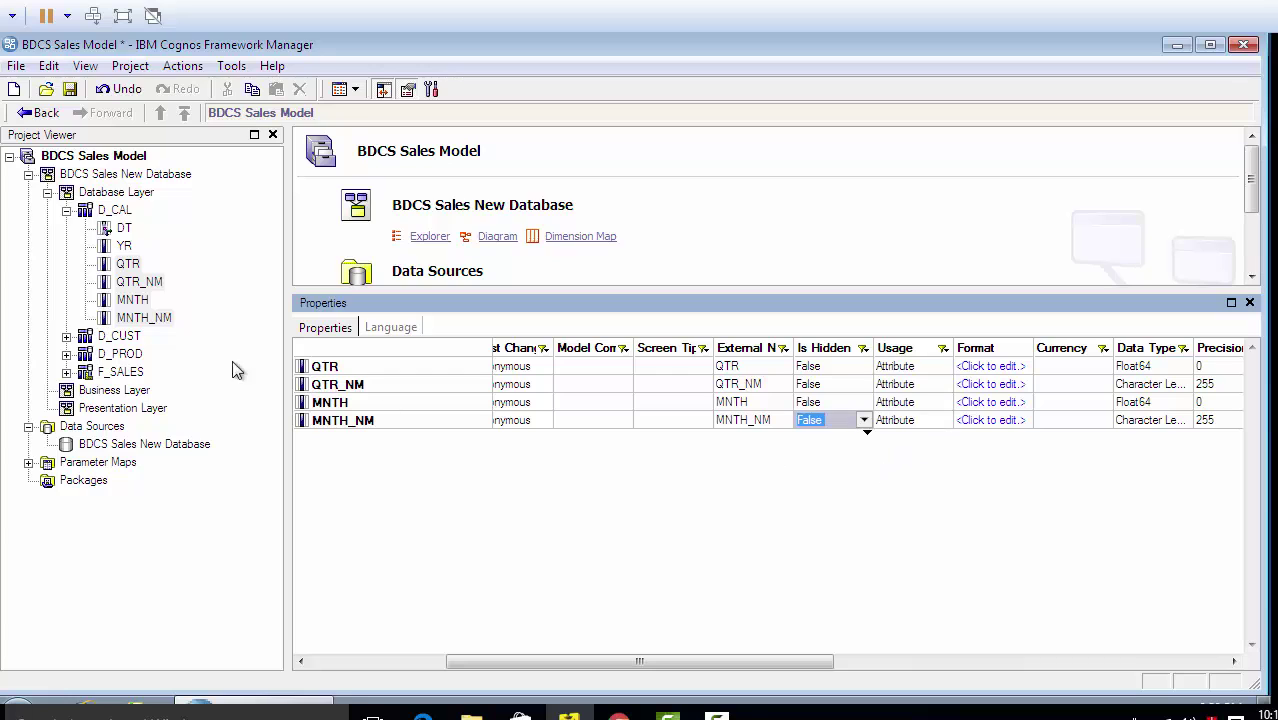
{"action": "left_click", "coordinate": [66, 336]}
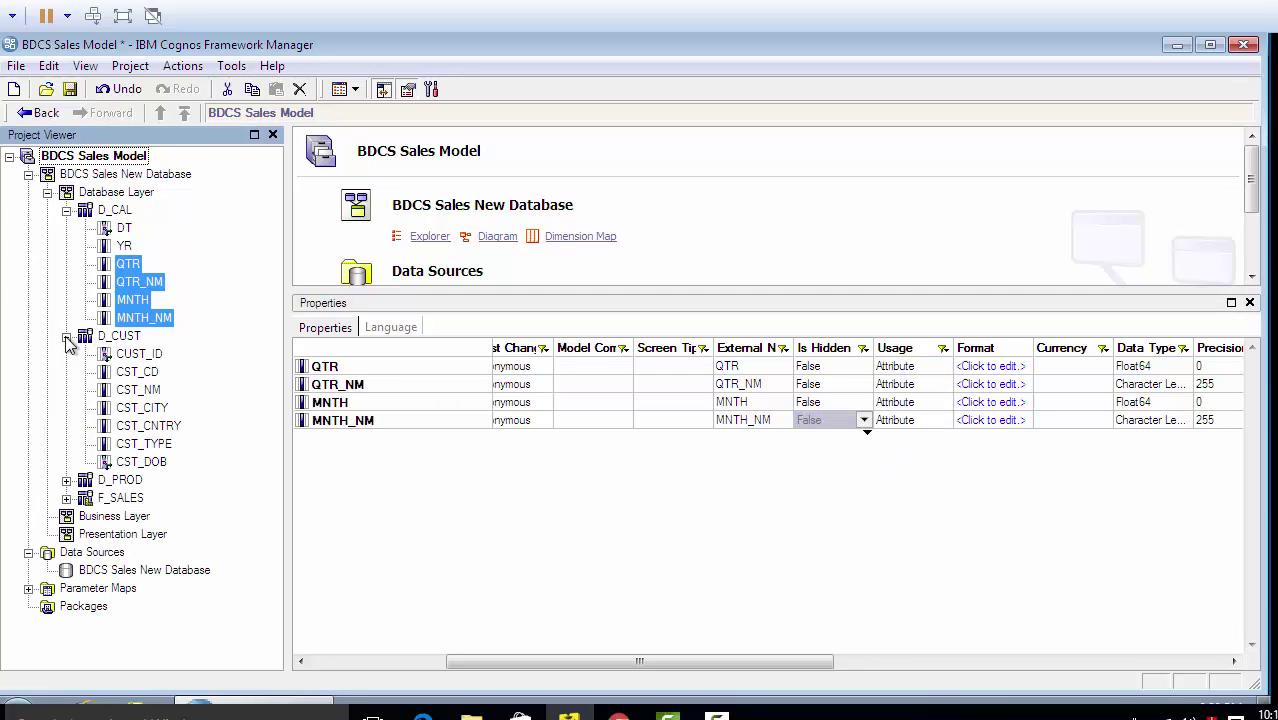
{"action": "left_click", "coordinate": [140, 354]}
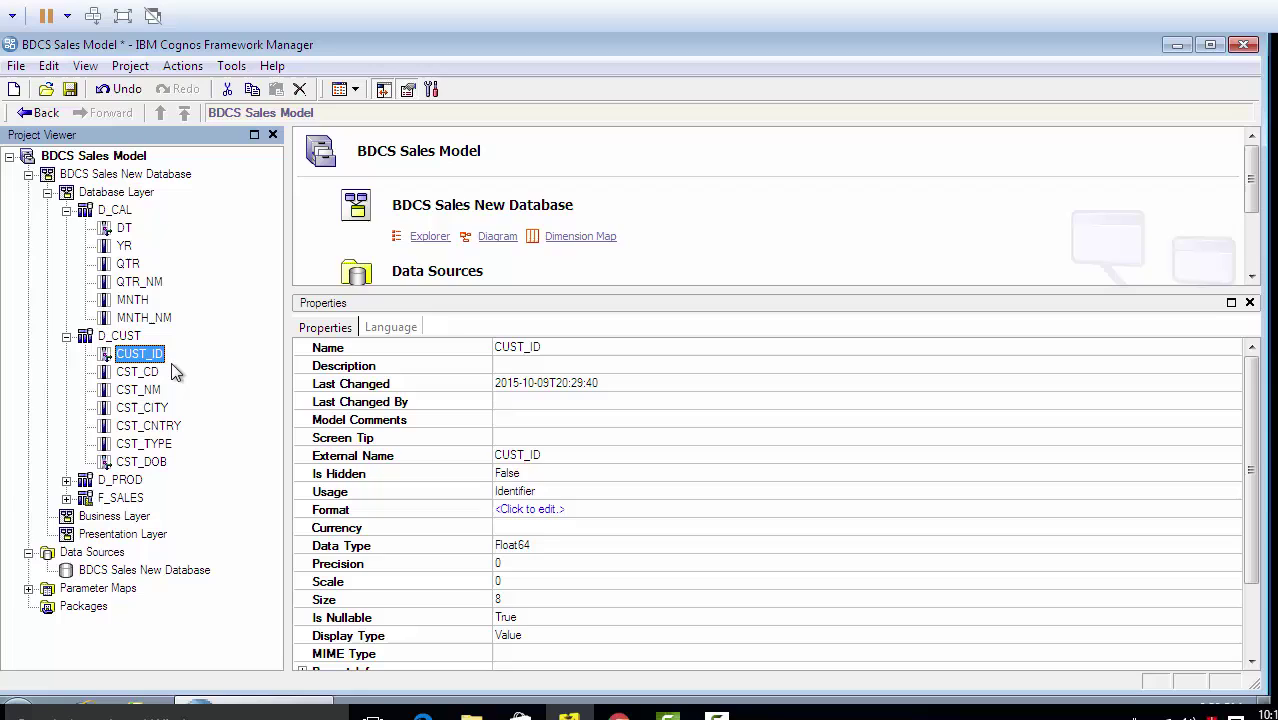
{"action": "left_click", "coordinate": [150, 372], "text": "ctrl"}
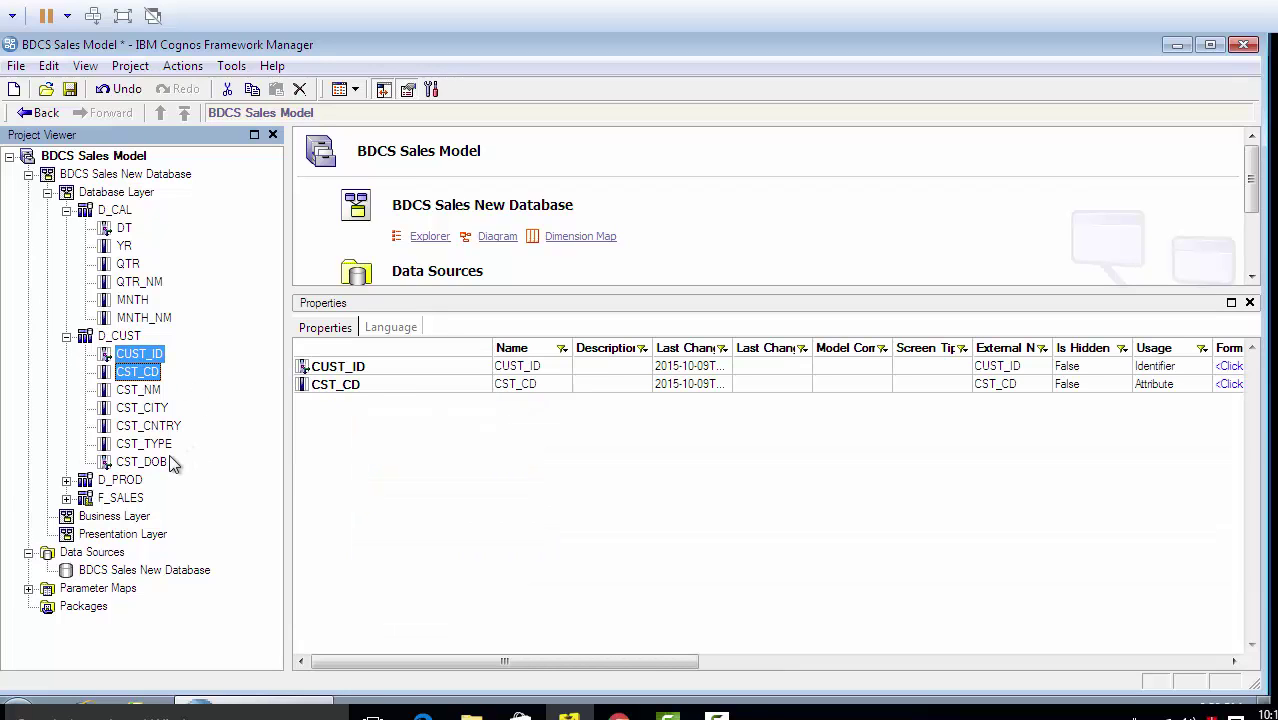
{"action": "left_click", "coordinate": [152, 462], "text": "ctrl"}
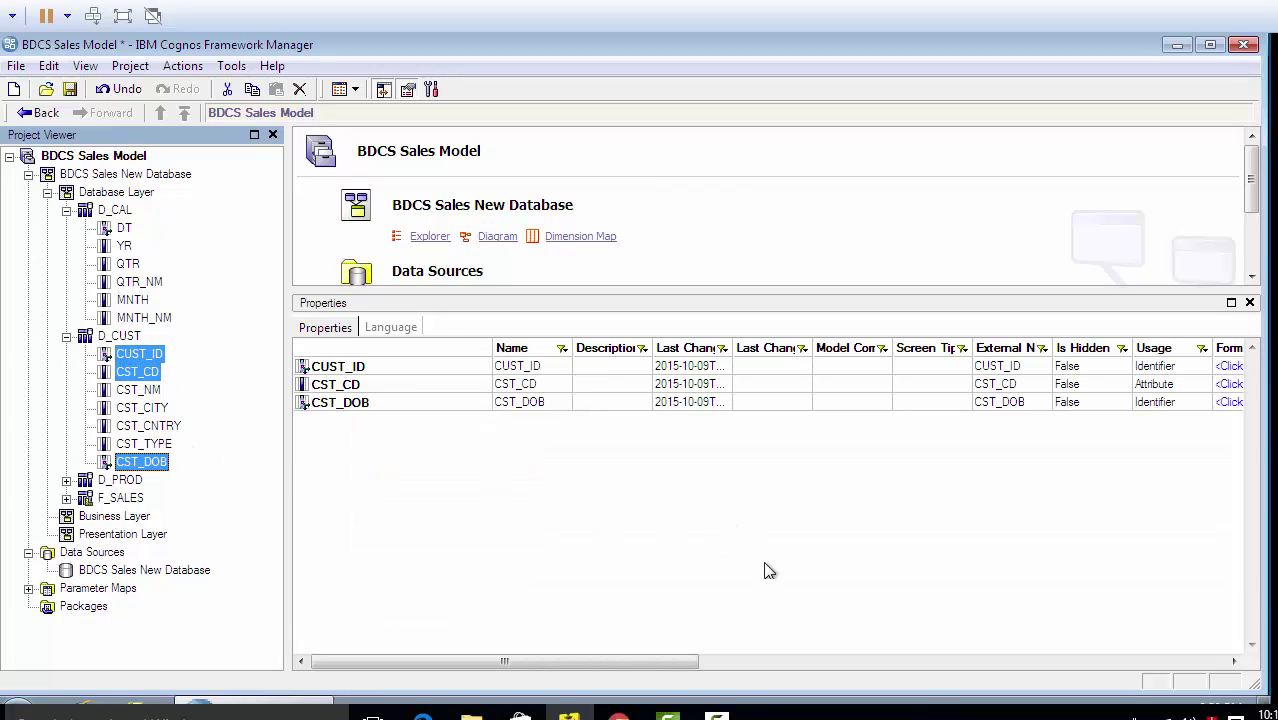
{"action": "left_click", "coordinate": [1180, 368]}
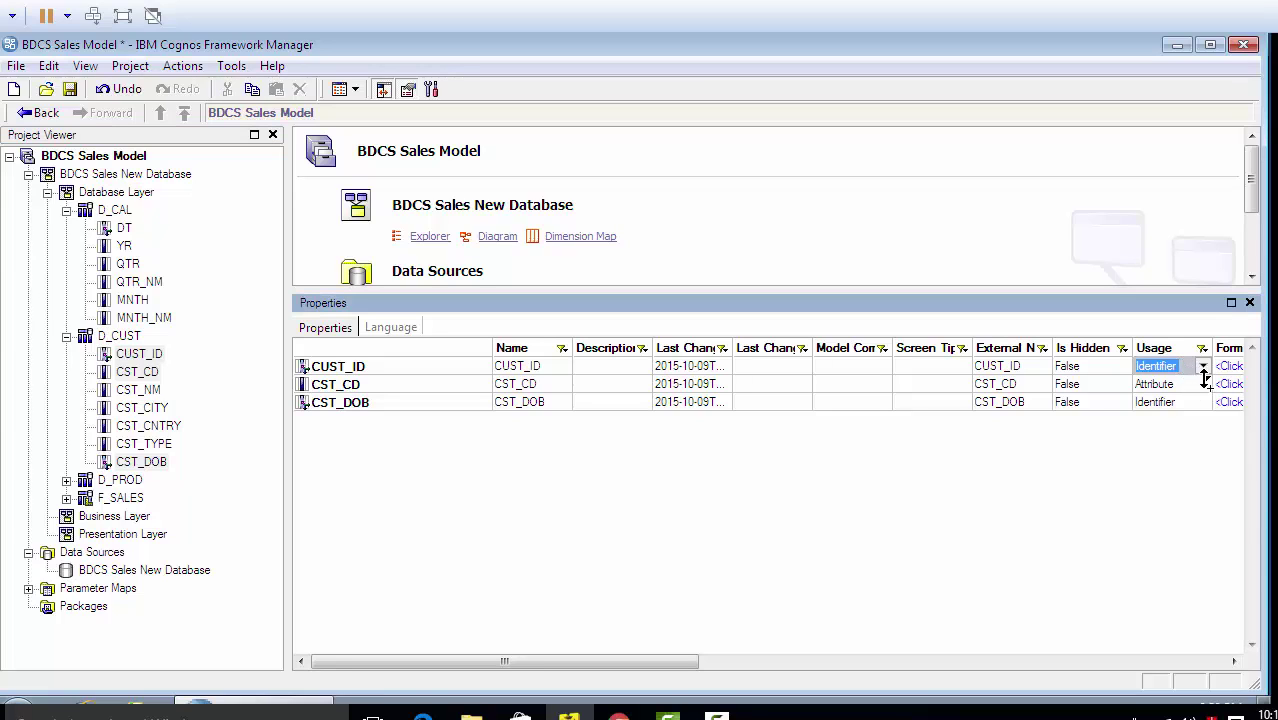
{"action": "left_click_drag", "start_coordinate": [1204, 380], "coordinate": [1205, 402]}
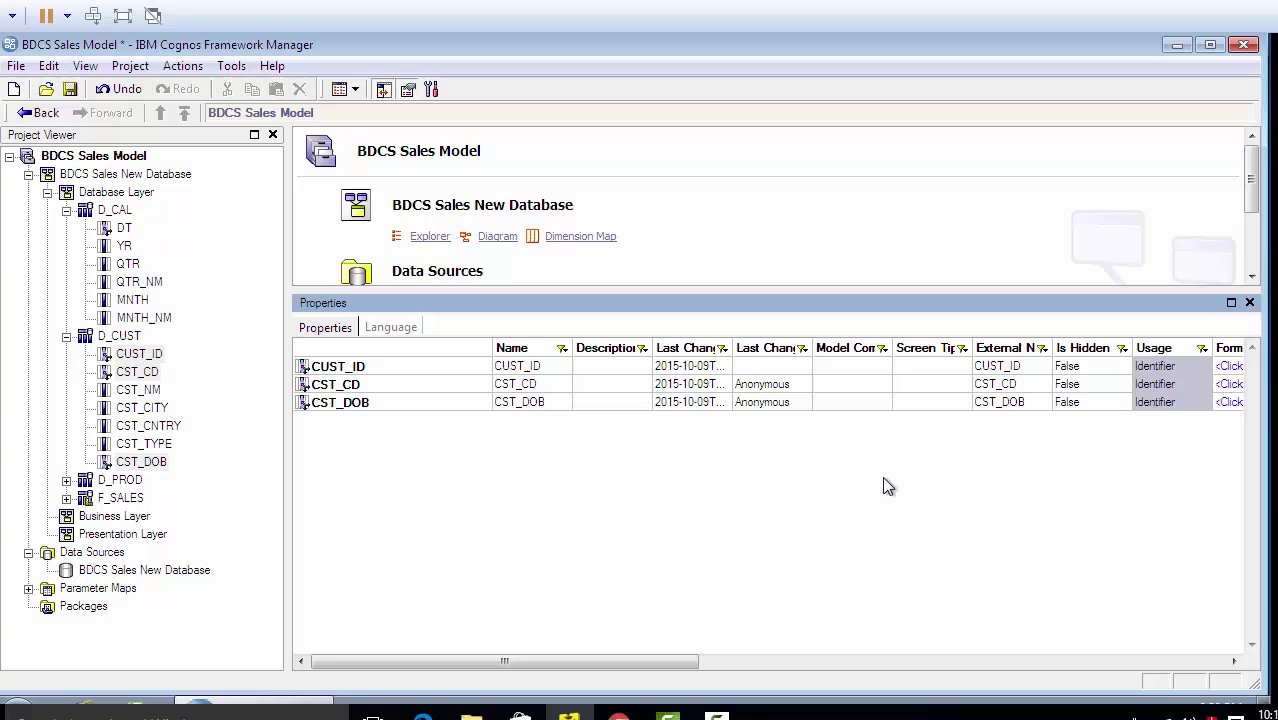
- Check the properties of CST_NM, CST_CITY, CST_CNTRY and CST_TYPE, leaving CST_TYPE as Attribute
{"action": "left_click", "coordinate": [132, 391]}
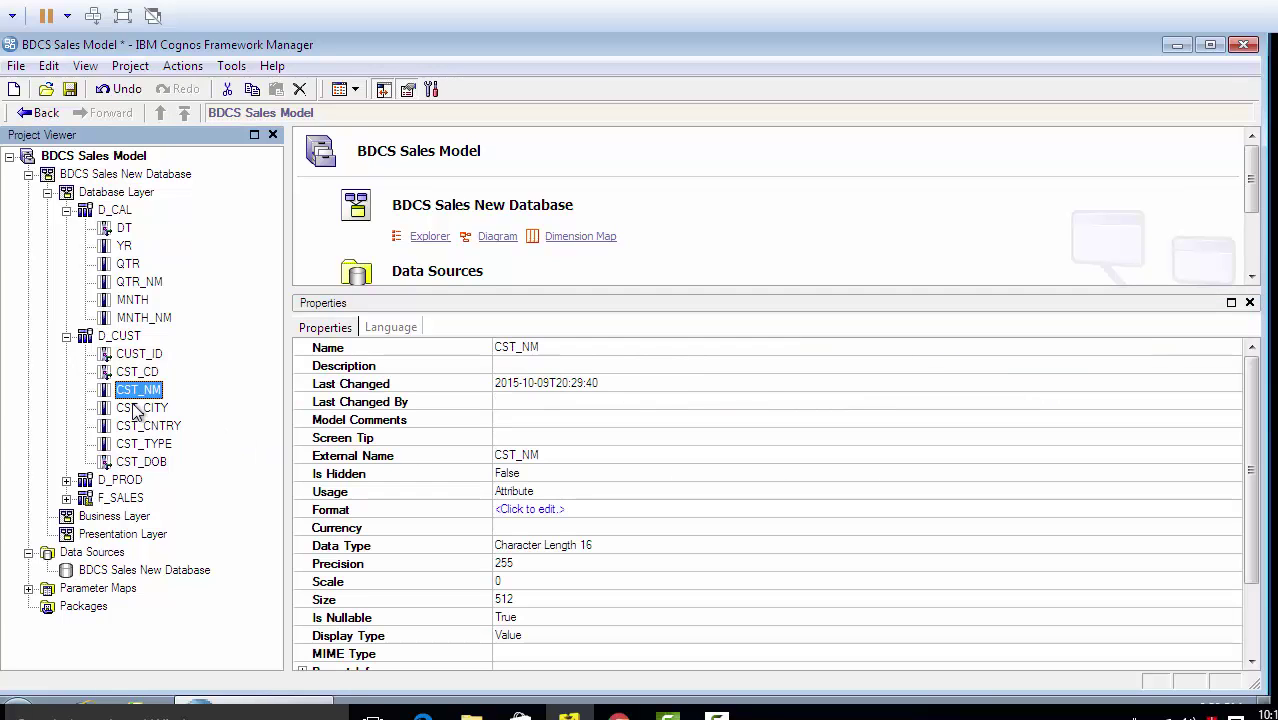
{"action": "left_click", "coordinate": [145, 408]}
{"action": "left_click", "coordinate": [163, 427]}
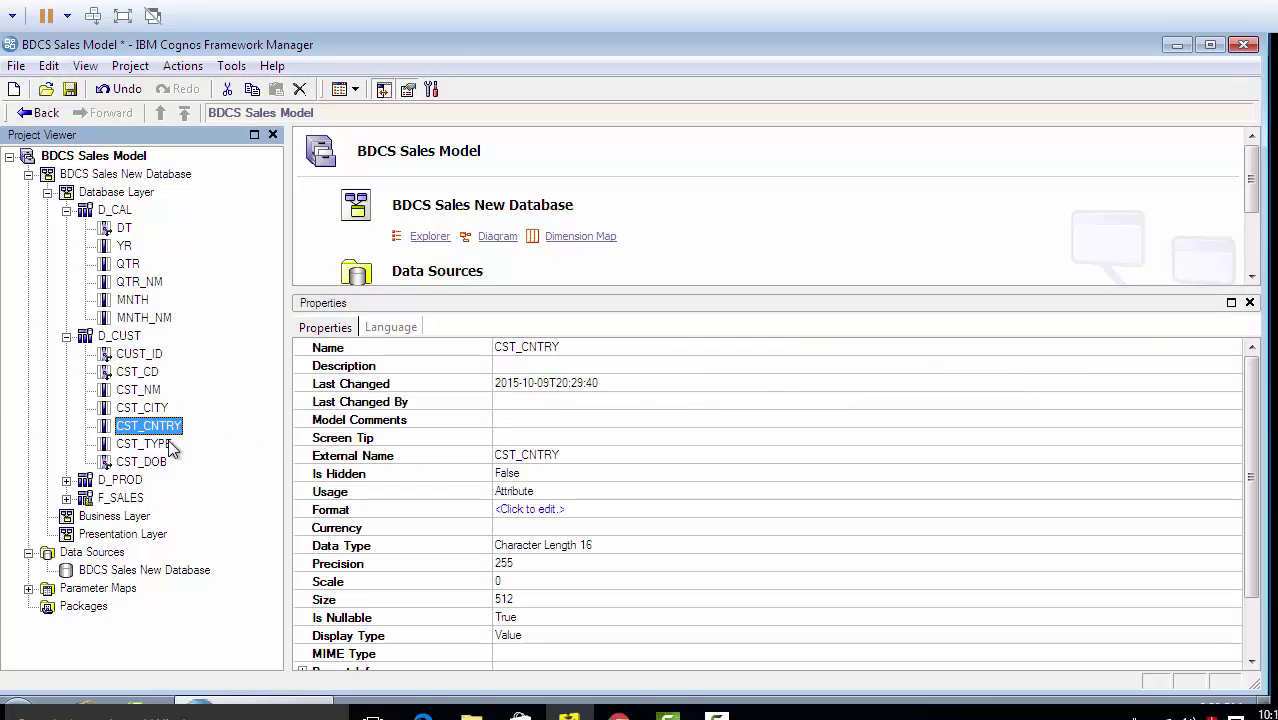
{"action": "left_click", "coordinate": [162, 444]}
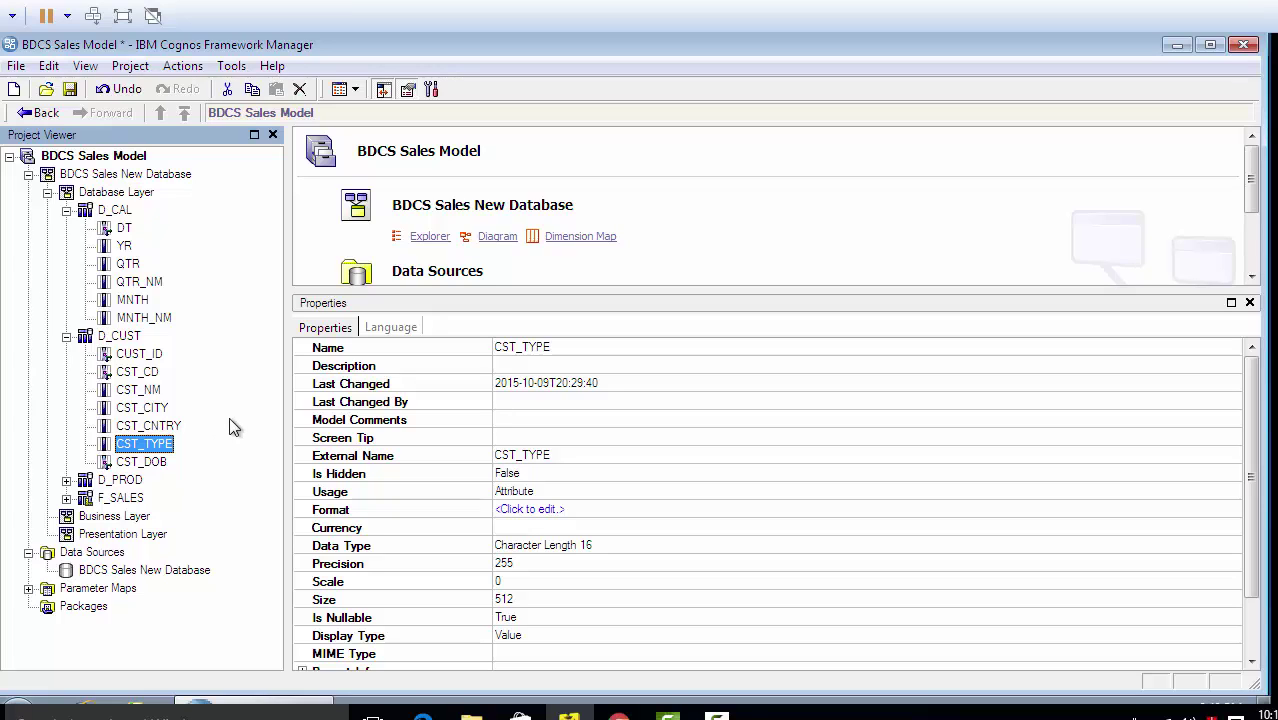
- Expand D_PROD, set PROD_ID and PROD_CD Usage to Identifier, and expand F_SALES
{"action": "left_click", "coordinate": [66, 480]}
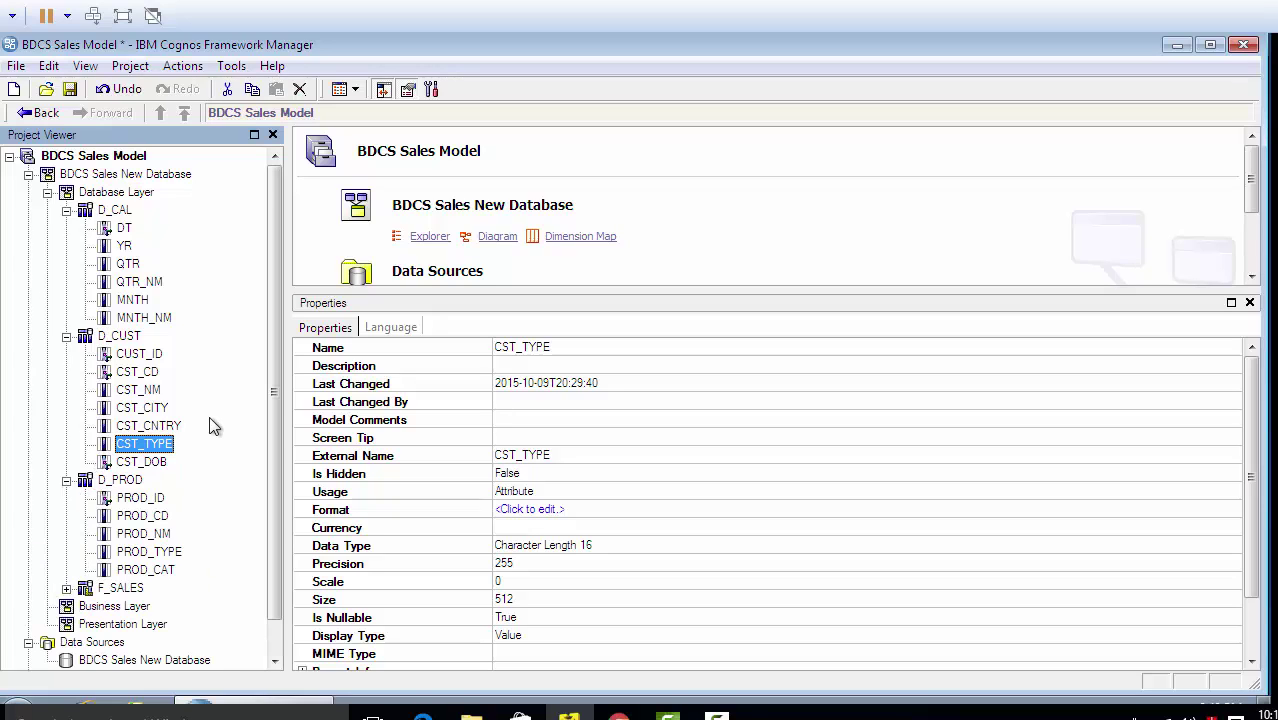
{"action": "scroll", "coordinate": [213, 427], "scroll_direction": "down", "scroll_amount": 1}
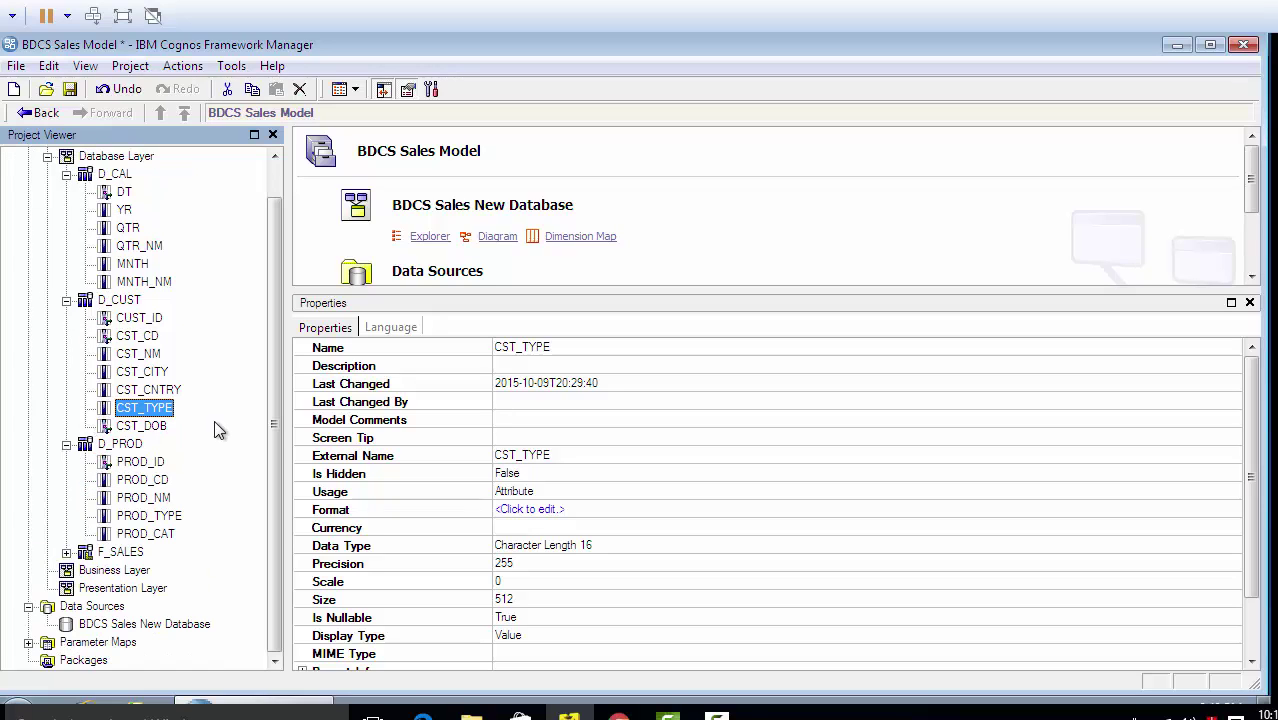
{"action": "left_click", "coordinate": [150, 464]}
{"action": "left_click", "coordinate": [160, 481], "text": "ctrl"}
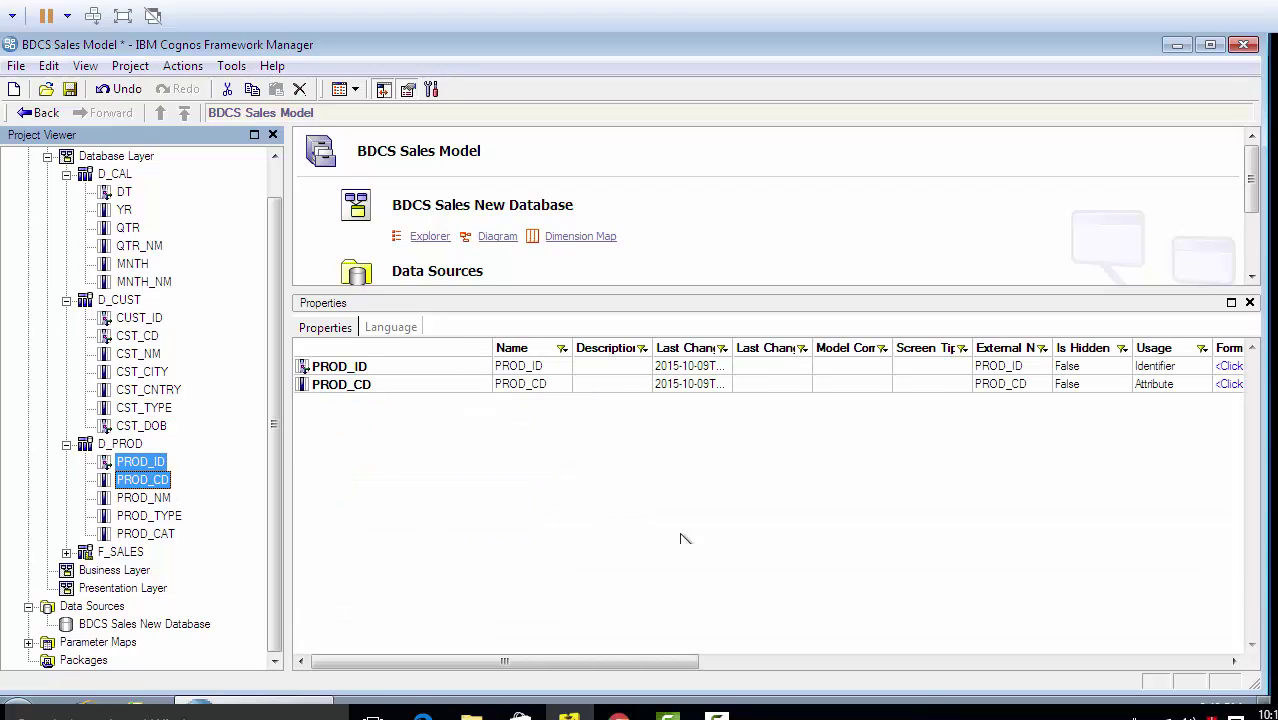
{"action": "left_click", "coordinate": [1185, 366]}
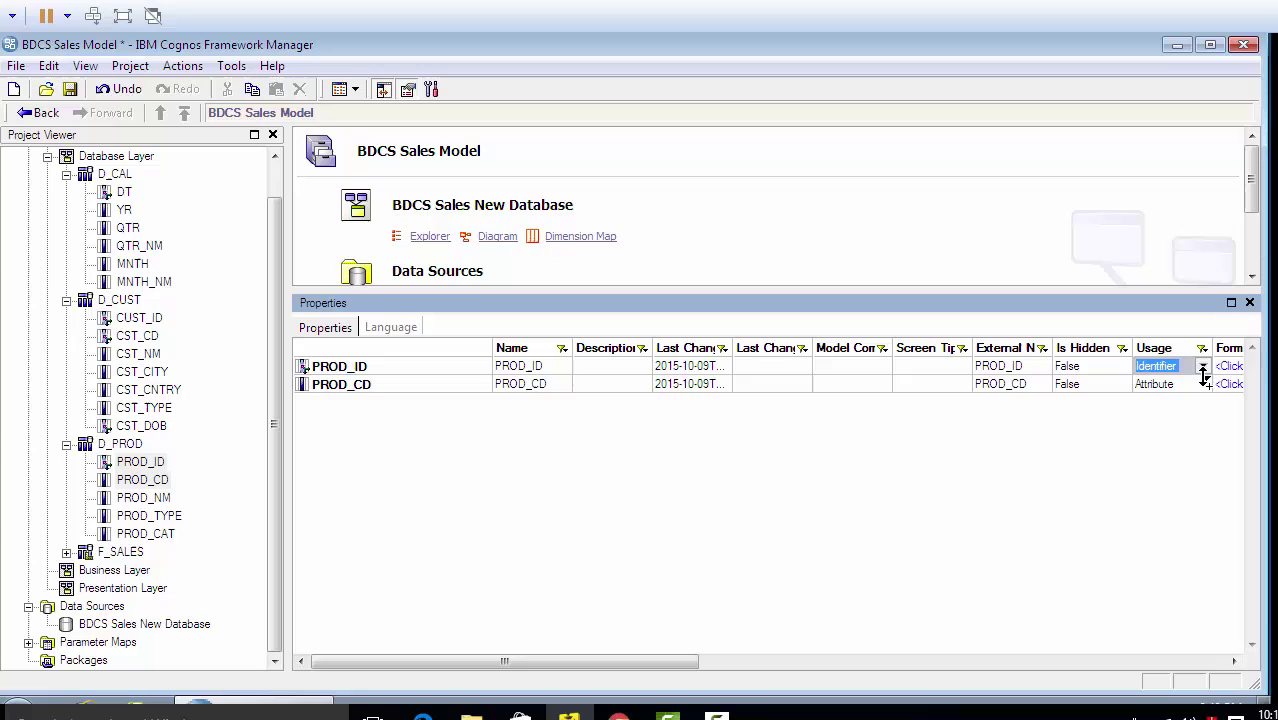
{"action": "key", "text": "Return"}
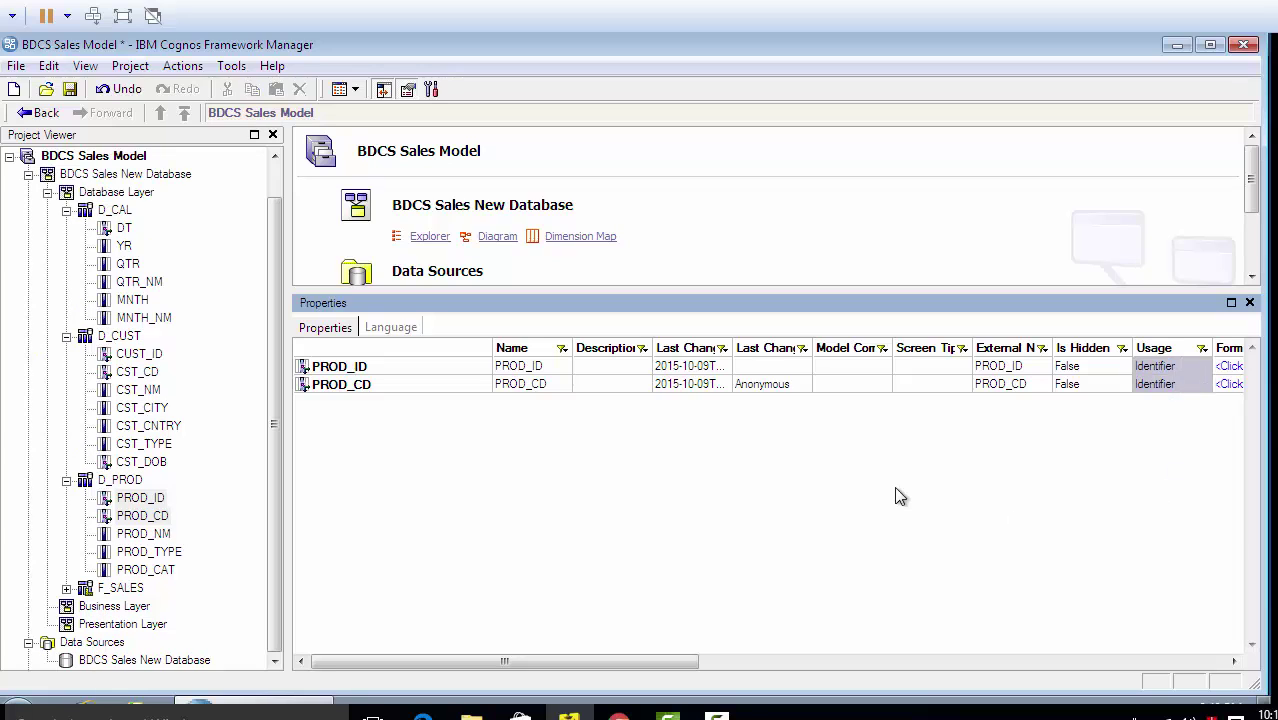
{"action": "left_click", "coordinate": [66, 588]}
- Select UNIT_COST, UNIT_PRICE and QTY in F_SALES to verify each shows Usage Fact
{"action": "scroll", "coordinate": [208, 509], "scroll_direction": "down", "scroll_amount": 2}
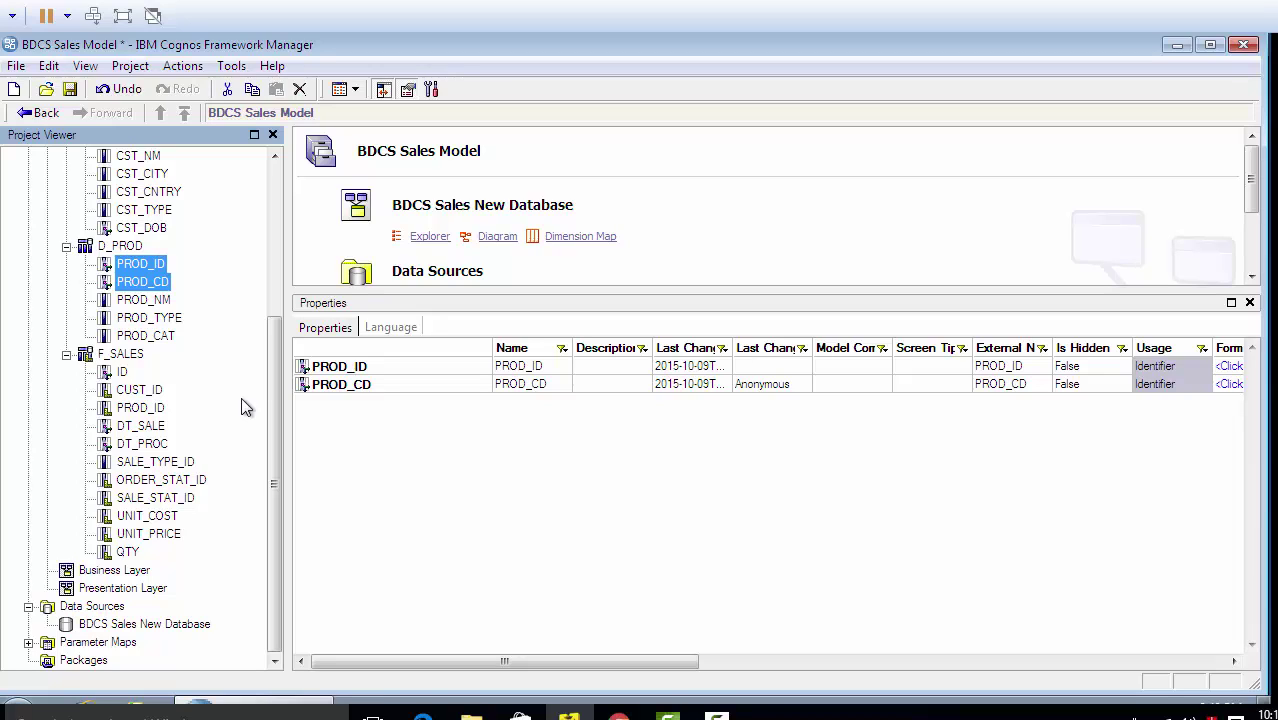
{"action": "left_click", "coordinate": [146, 516]}
{"action": "left_click", "coordinate": [148, 534], "text": "shift"}
{"action": "left_click", "coordinate": [127, 552], "text": "shift"}
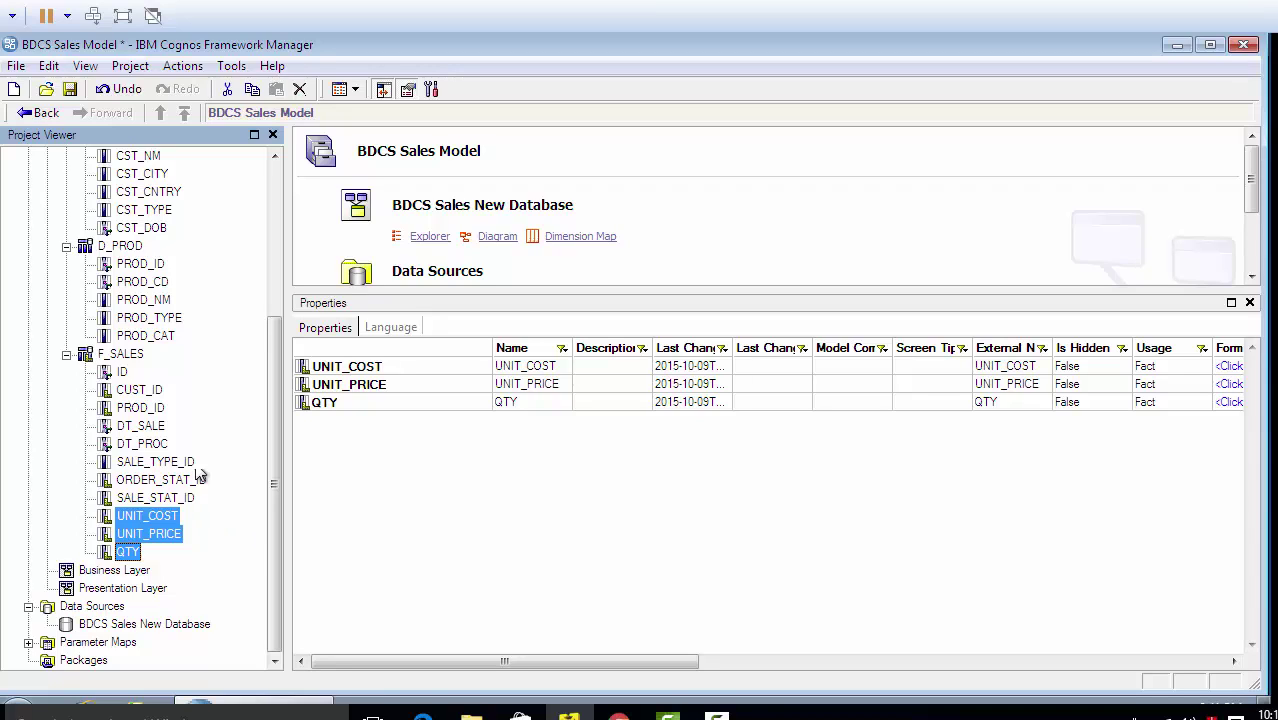
- Select F_SALES CUST_ID through SALE_STAT_ID and fill Identifier down their Usage column
{"action": "left_click", "coordinate": [139, 392]}
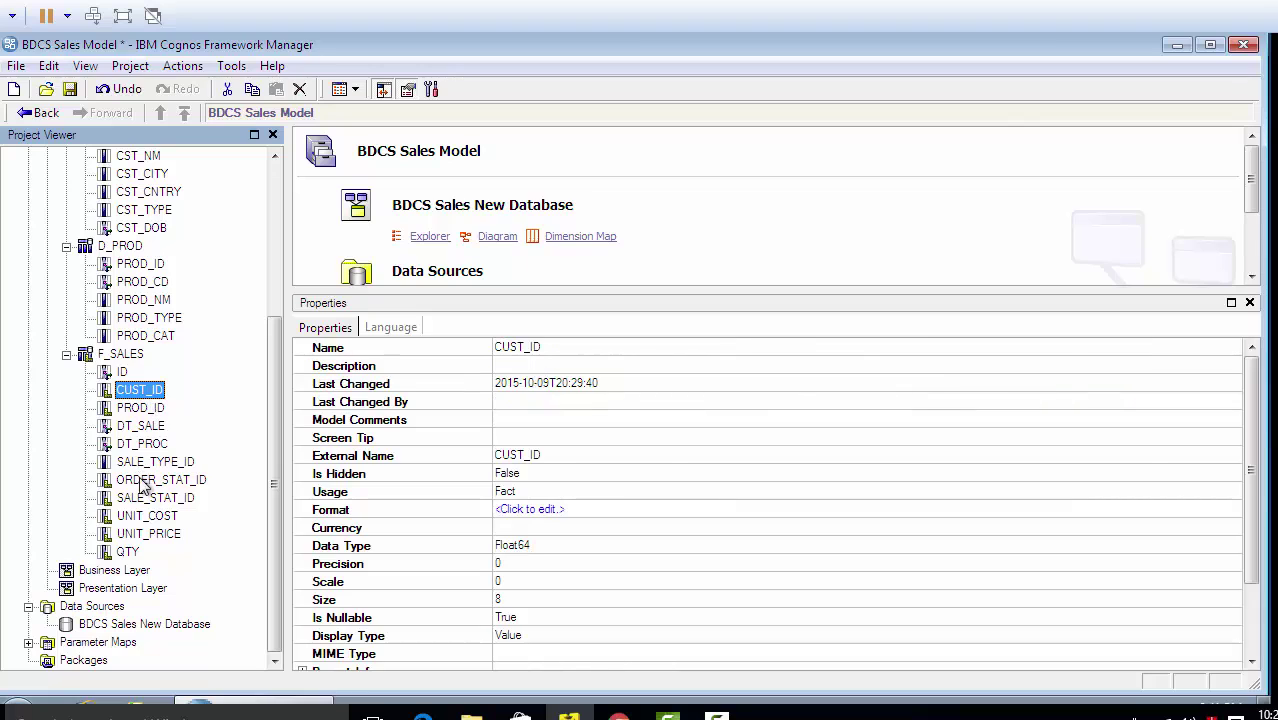
{"action": "left_click", "coordinate": [148, 498], "text": "shift"}
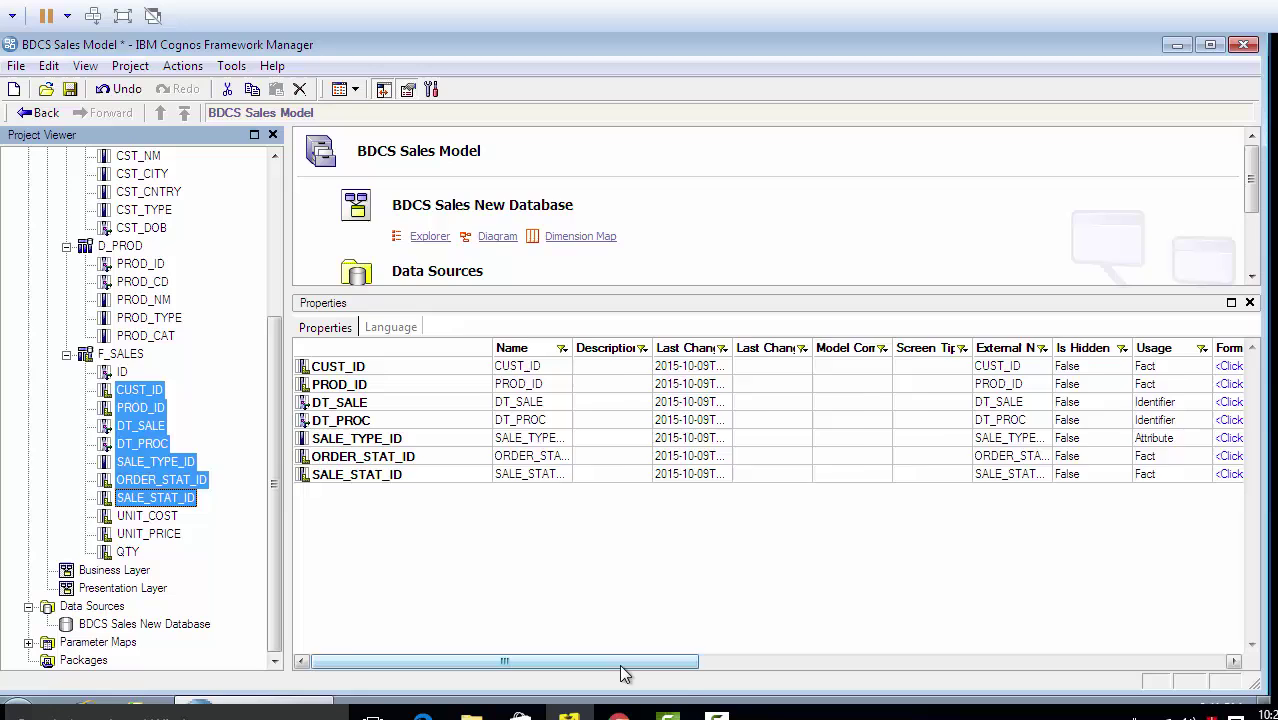
{"action": "left_click_drag", "start_coordinate": [614, 661], "coordinate": [716, 661]}
{"action": "left_click", "coordinate": [962, 366]}
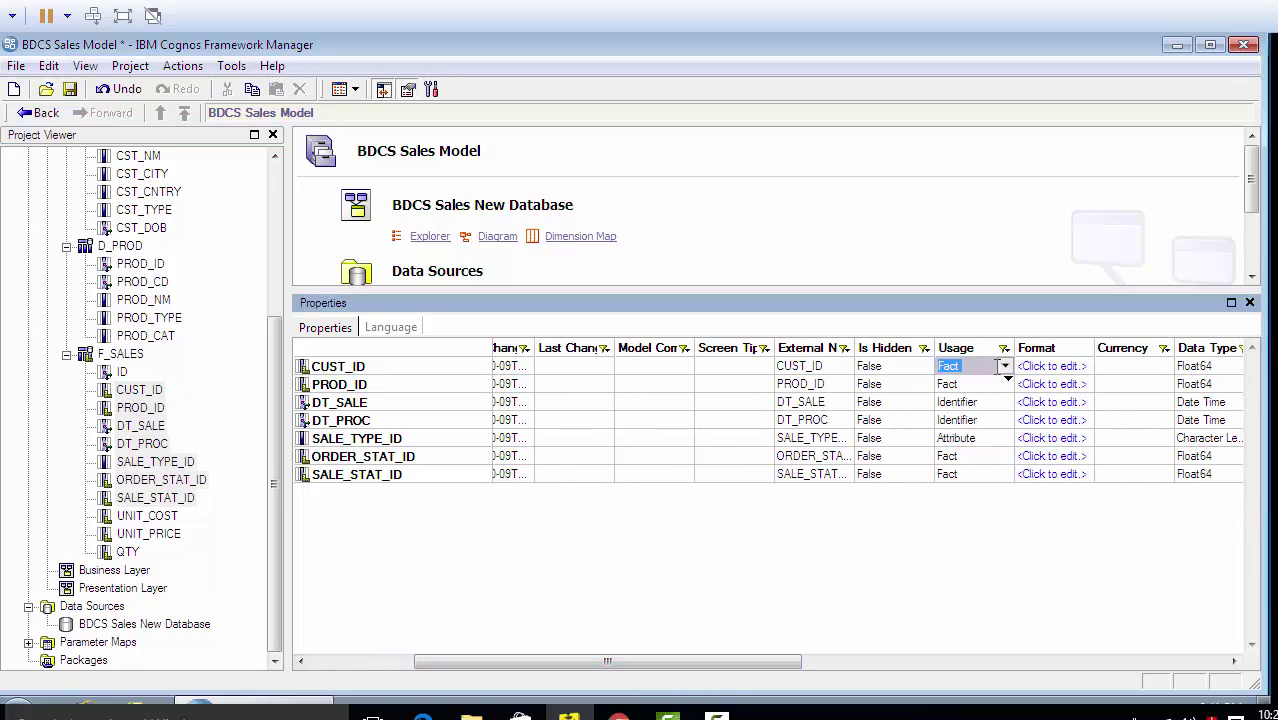
{"action": "left_click", "coordinate": [1004, 366]}
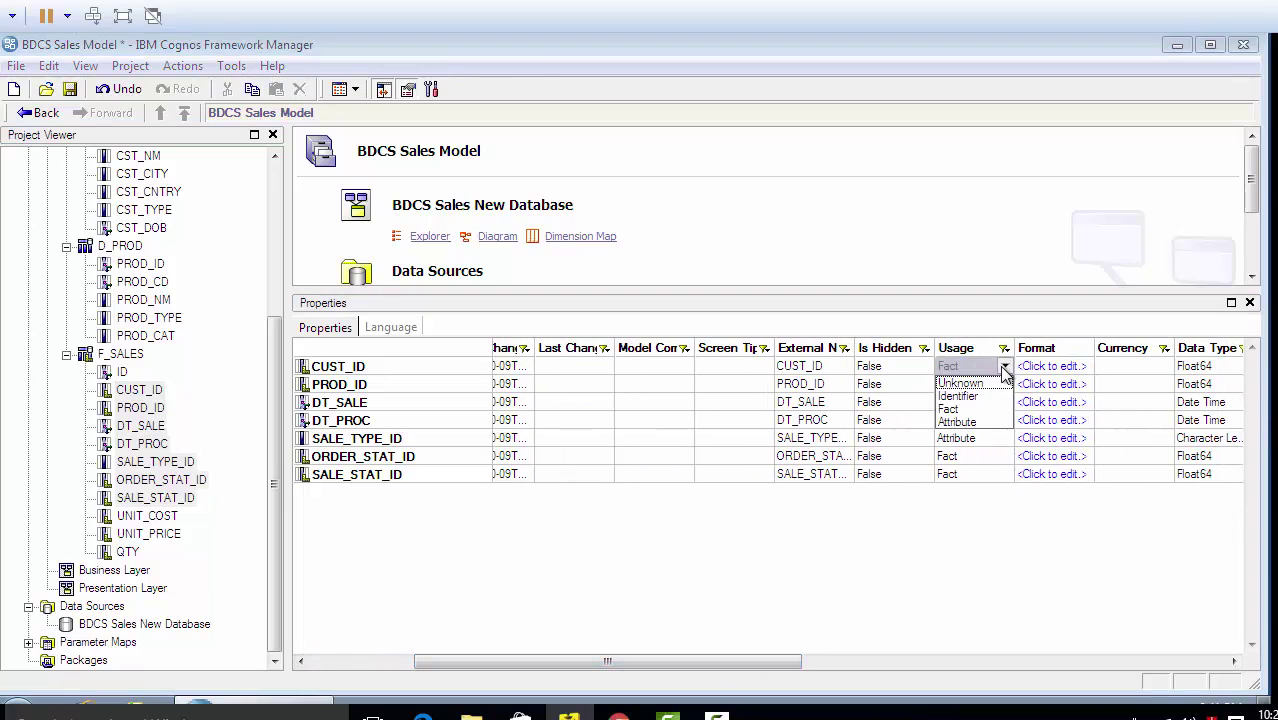
{"action": "left_click", "coordinate": [958, 396]}
{"action": "left_click_drag", "start_coordinate": [1007, 377], "coordinate": [984, 557]}
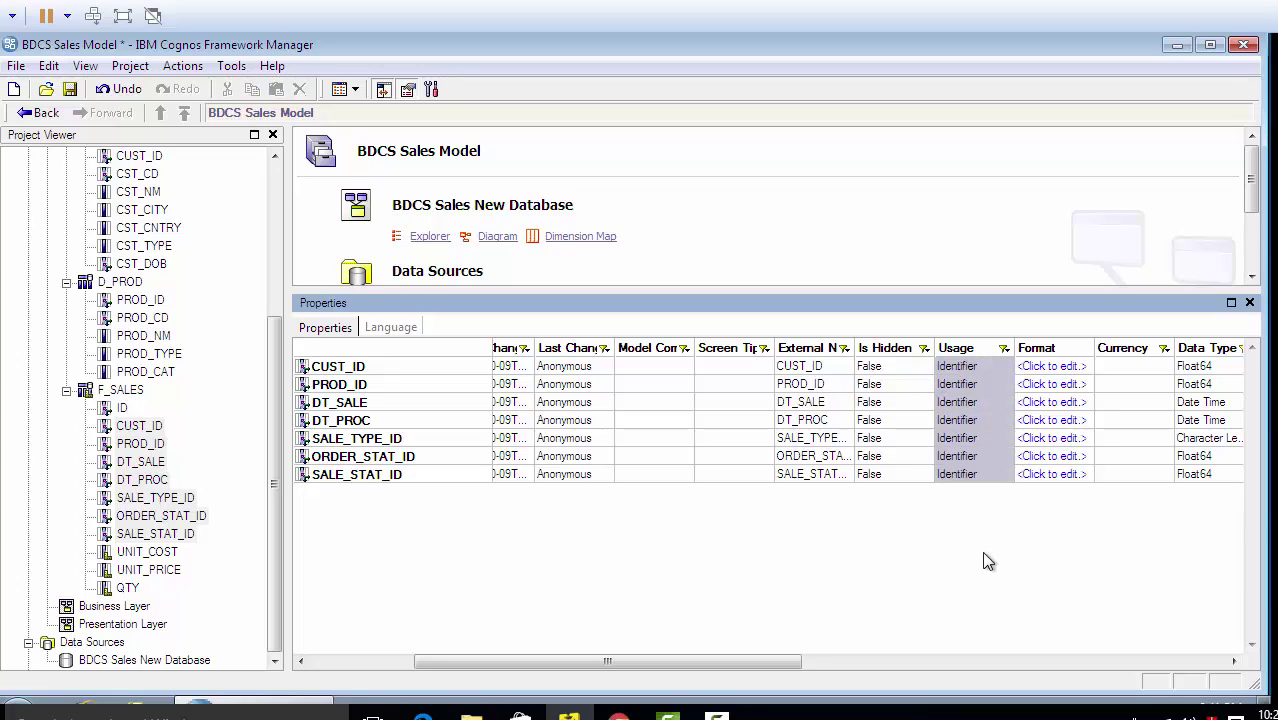
- Reselect the seven F_SALES key columns to review their Usage values
{"action": "left_click", "coordinate": [160, 494]}
{"action": "scroll", "coordinate": [222, 482], "scroll_direction": "up", "scroll_amount": 4}
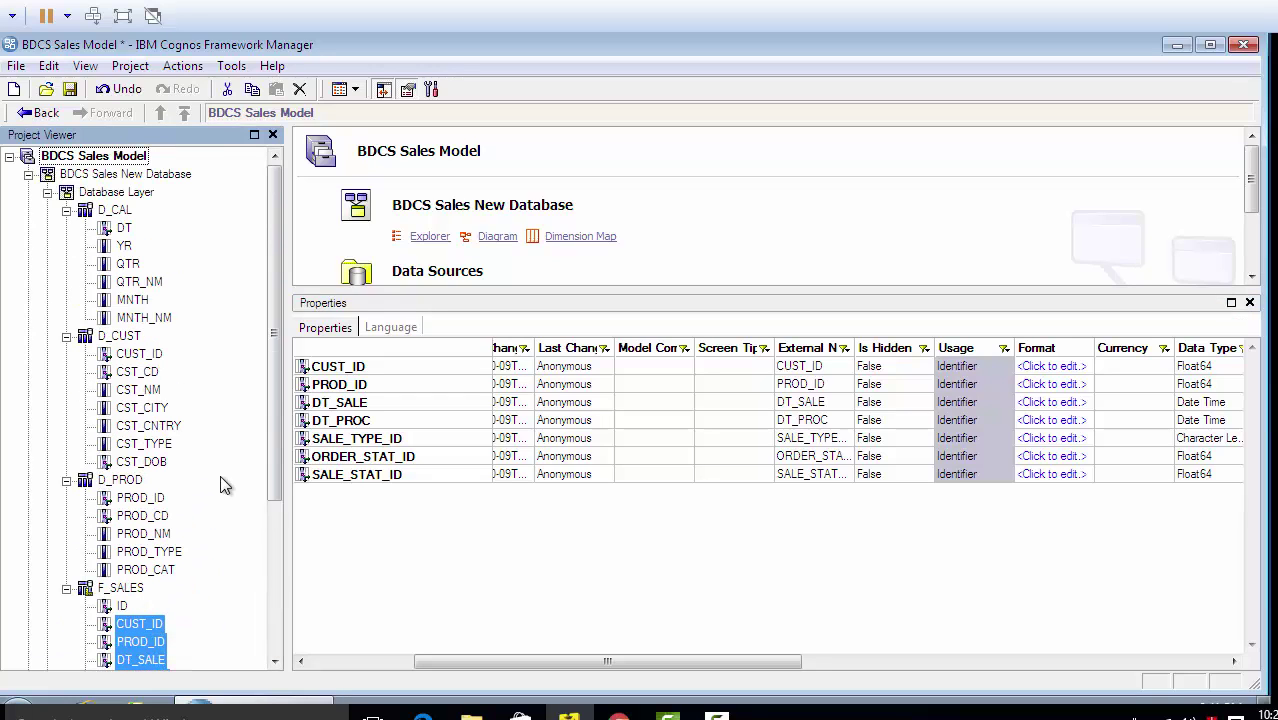
{"action": "scroll", "coordinate": [224, 485], "scroll_direction": "down", "scroll_amount": 4}
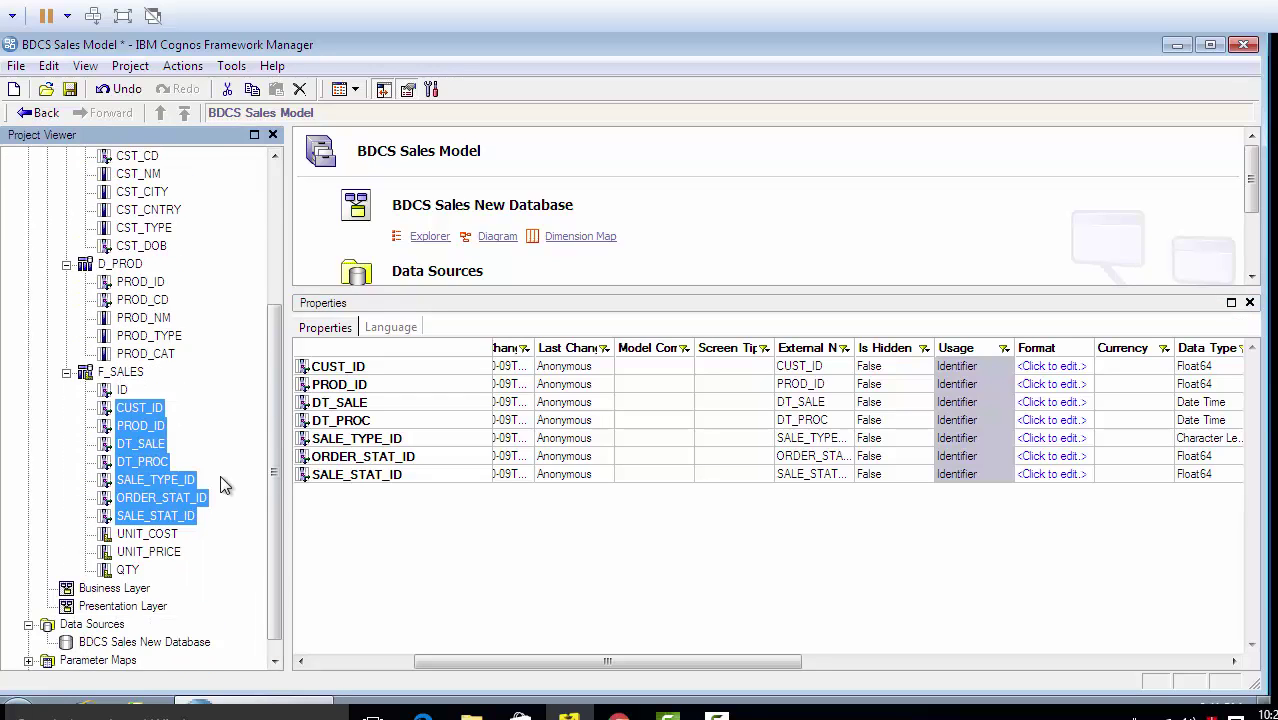
{"action": "scroll", "coordinate": [224, 485], "scroll_direction": "up", "scroll_amount": 1}
{"action": "scroll", "coordinate": [225, 485], "scroll_direction": "up", "scroll_amount": 1}
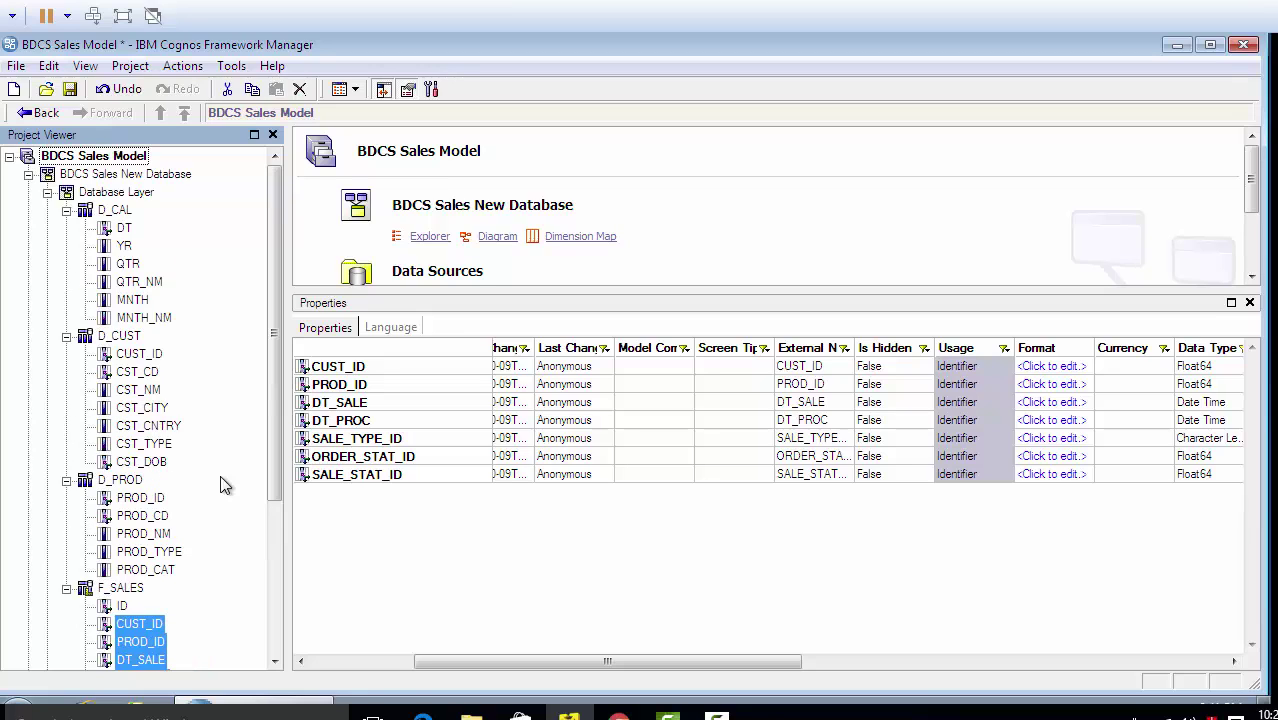
{"action": "scroll", "coordinate": [225, 485], "scroll_direction": "down", "scroll_amount": 2}
{"action": "scroll", "coordinate": [225, 485], "scroll_direction": "down", "scroll_amount": 1}
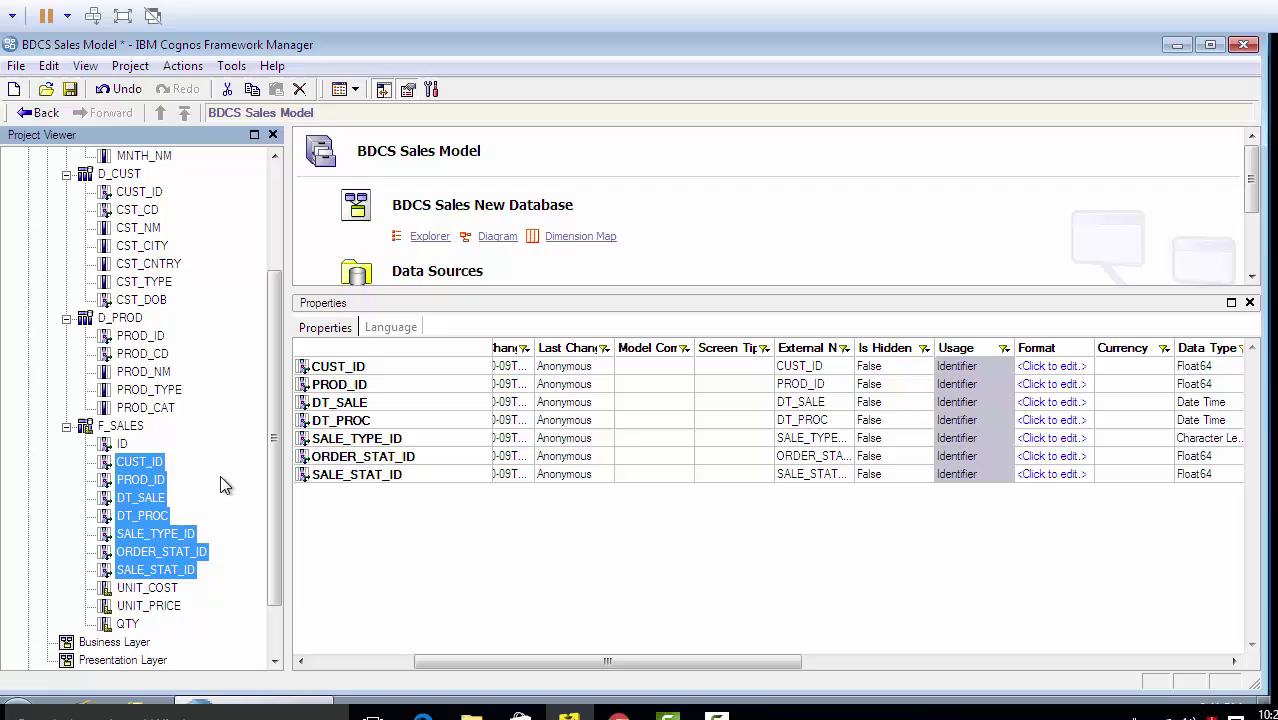
- Check Usage of CUST_ID, PROD_NM (Attribute) and UNIT_COST (Fact, Float64) individually
{"action": "left_click", "coordinate": [143, 465]}
{"action": "scroll", "coordinate": [235, 452], "scroll_direction": "up", "scroll_amount": 1}
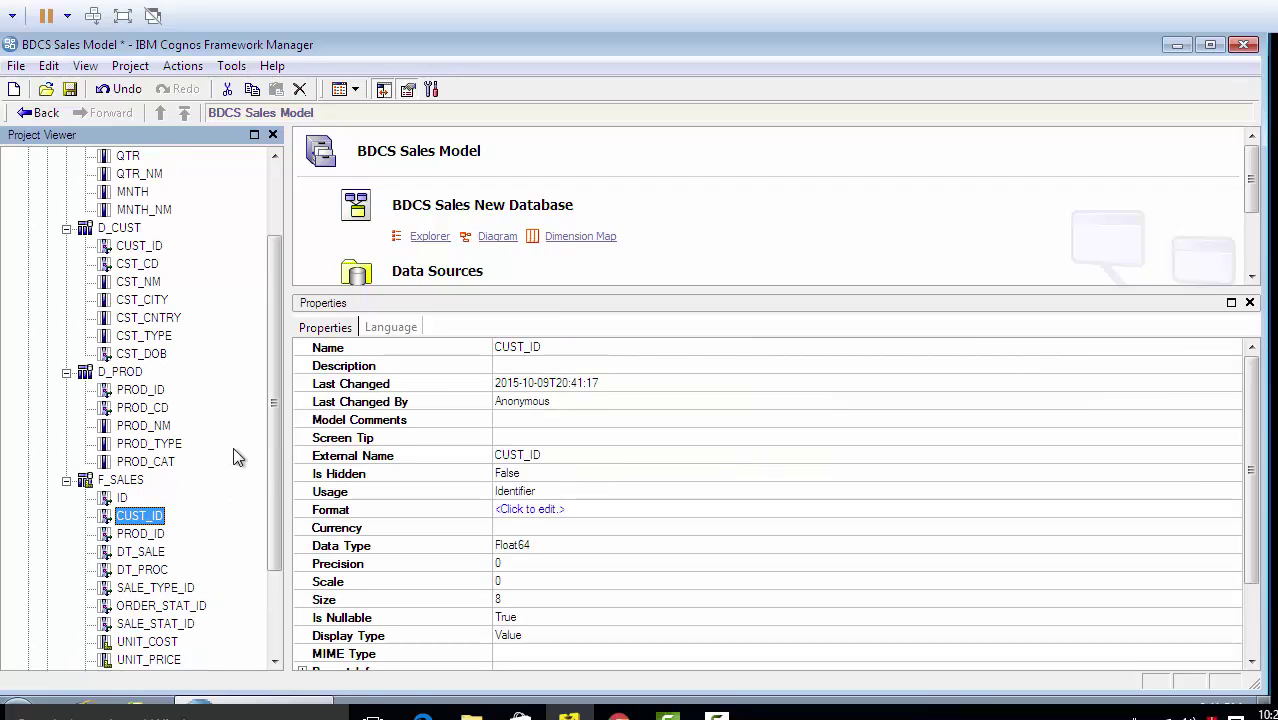
{"action": "left_click", "coordinate": [137, 430]}
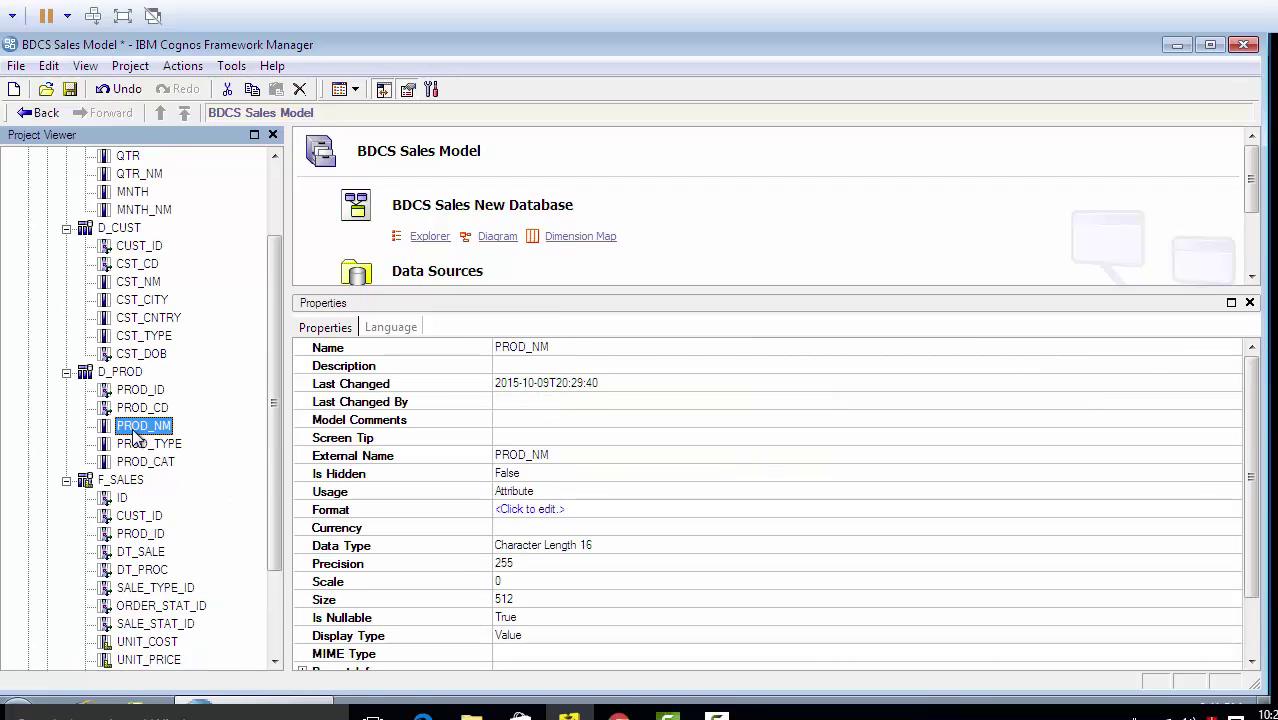
{"action": "scroll", "coordinate": [135, 440], "scroll_direction": "down", "scroll_amount": 1}
{"action": "left_click", "coordinate": [132, 587]}
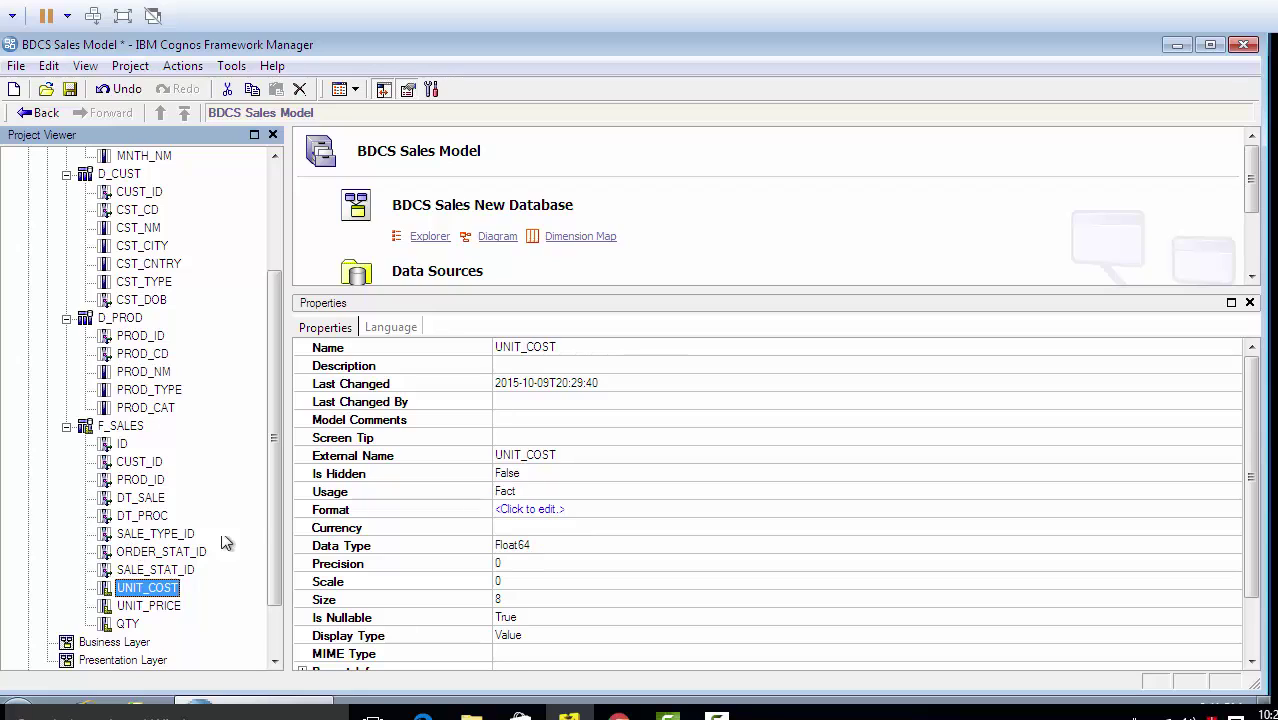
{"action": "scroll", "coordinate": [261, 516], "scroll_direction": "down", "scroll_amount": 1}
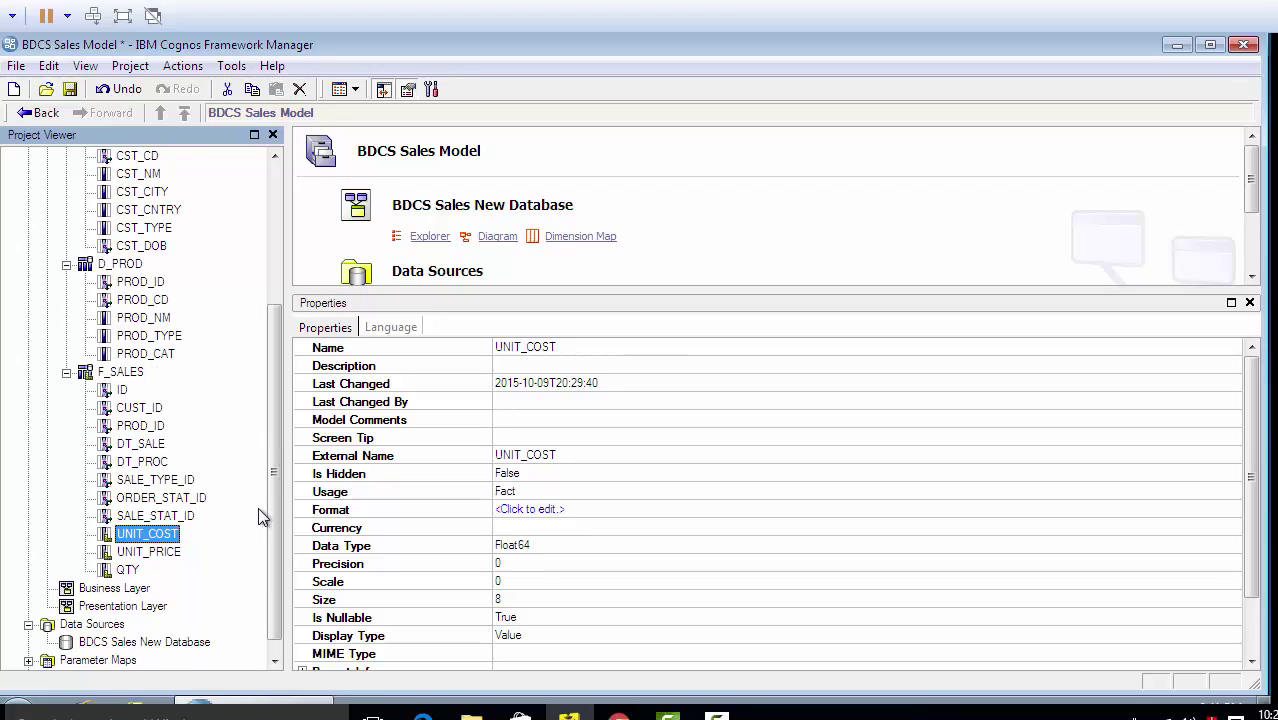
- Close the Properties pane and save the BDCS Sales Model with its Usage edits
{"action": "left_click", "coordinate": [1250, 303]}
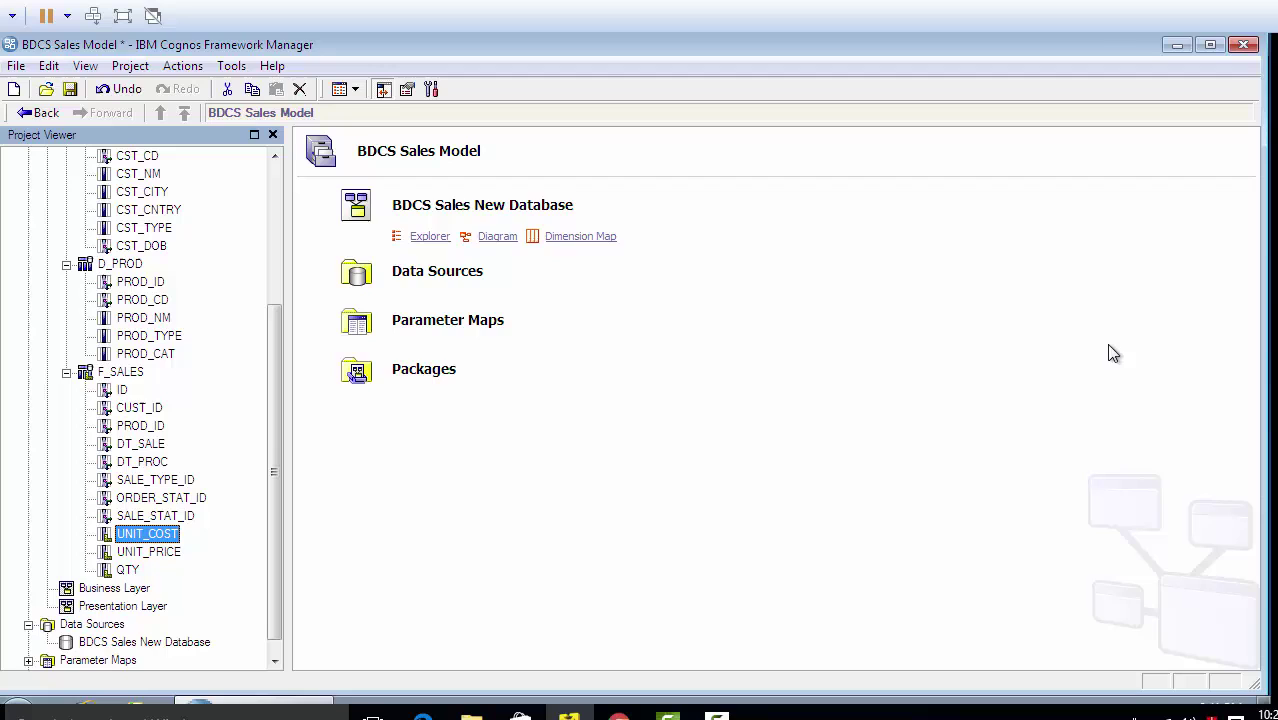
{"action": "left_click", "coordinate": [70, 90]}
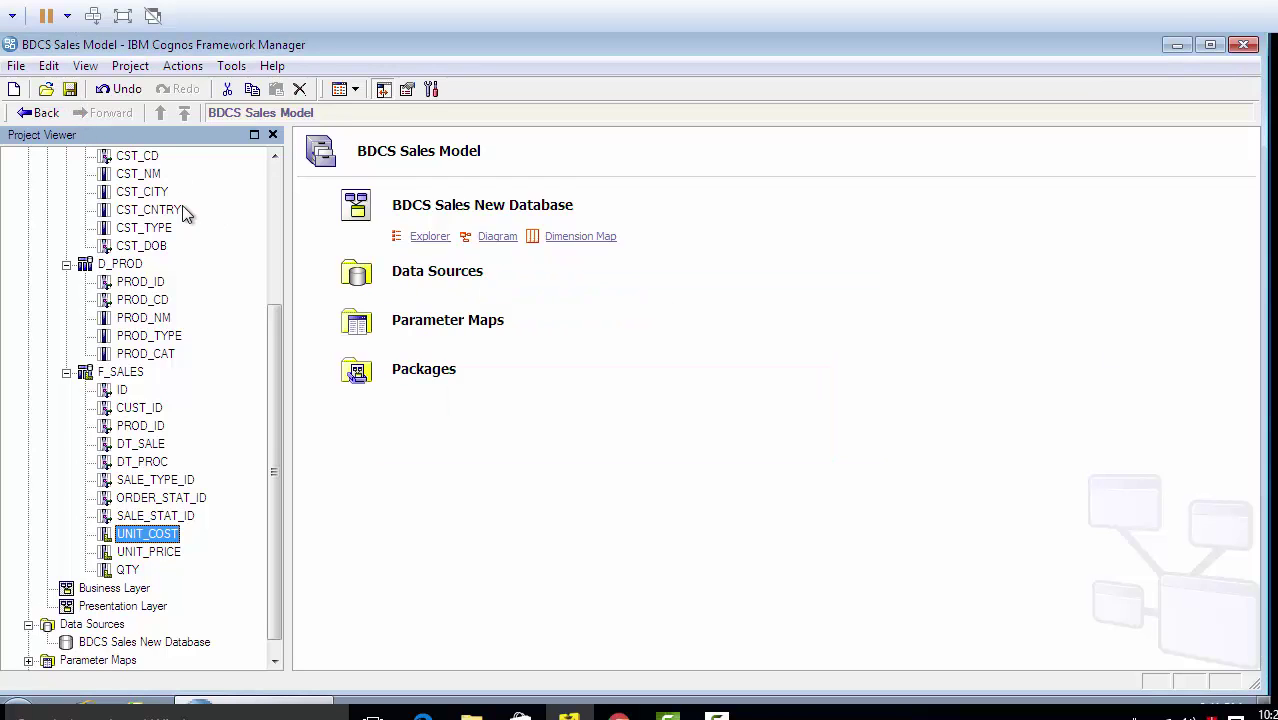
{"action": "scroll", "coordinate": [243, 326], "scroll_direction": "up", "scroll_amount": 1}
{"action": "scroll", "coordinate": [241, 326], "scroll_direction": "up", "scroll_amount": 2}
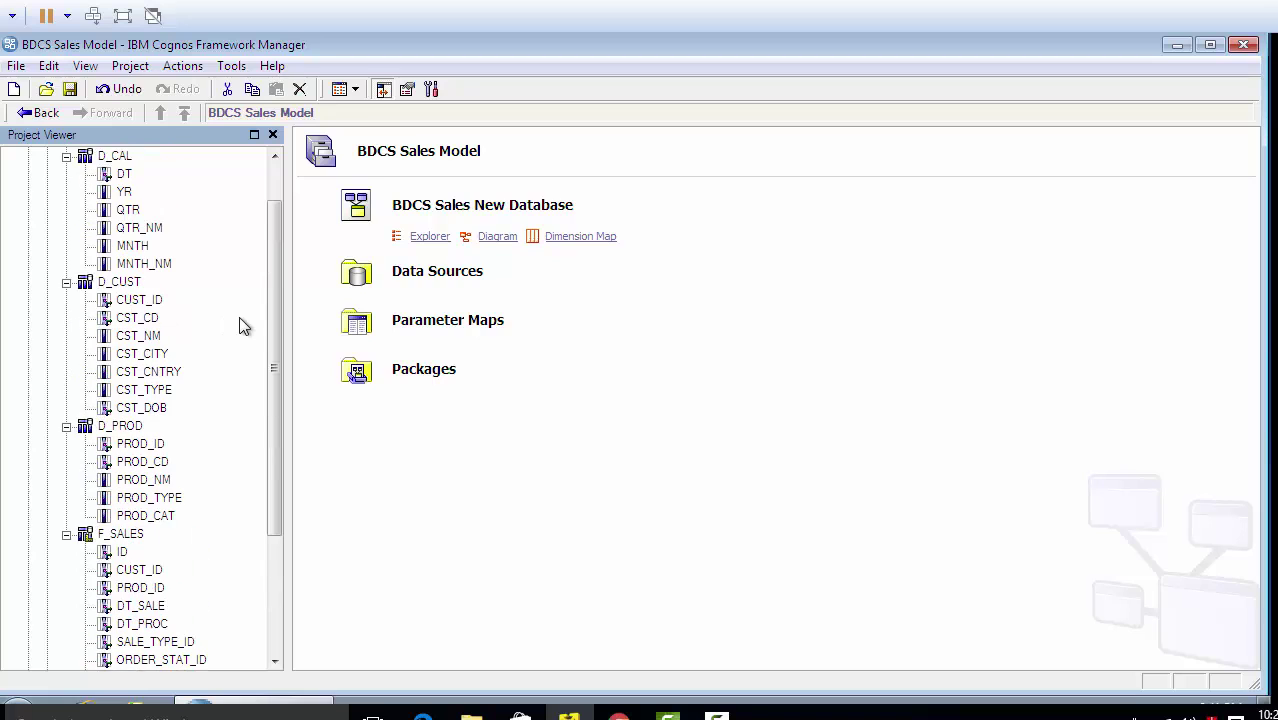
{"action": "scroll", "coordinate": [241, 326], "scroll_direction": "up", "scroll_amount": 1}
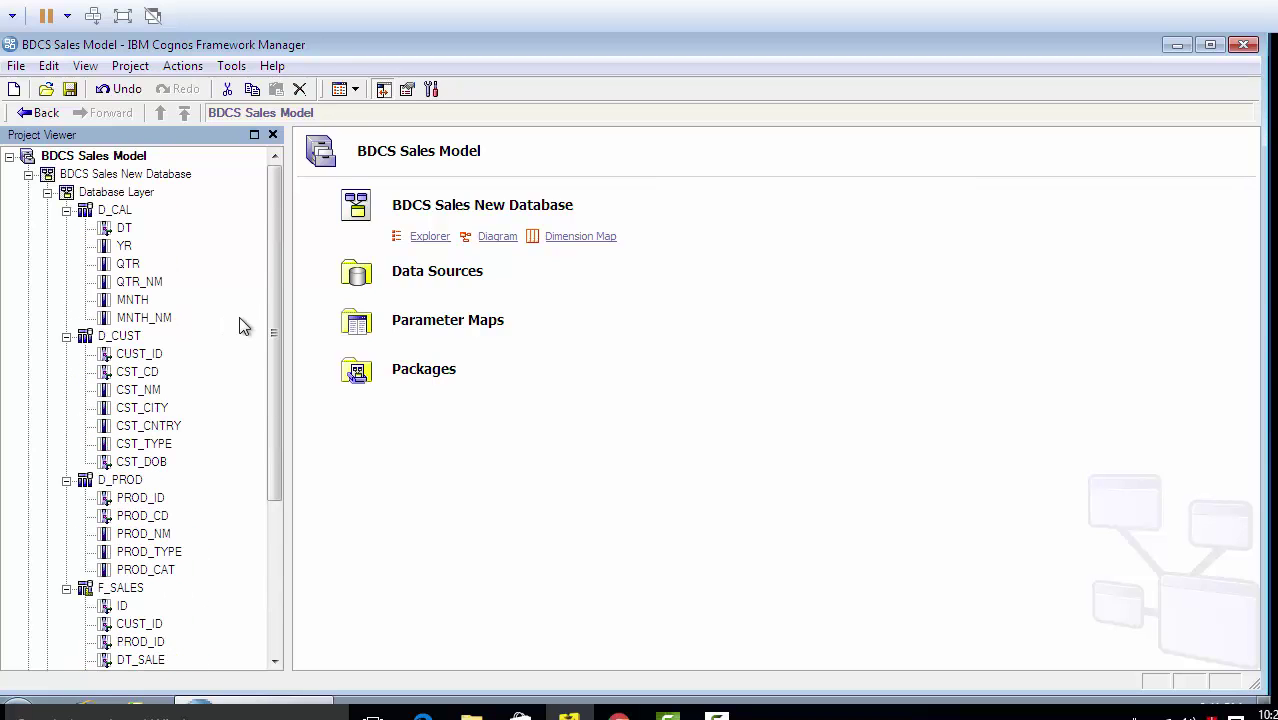